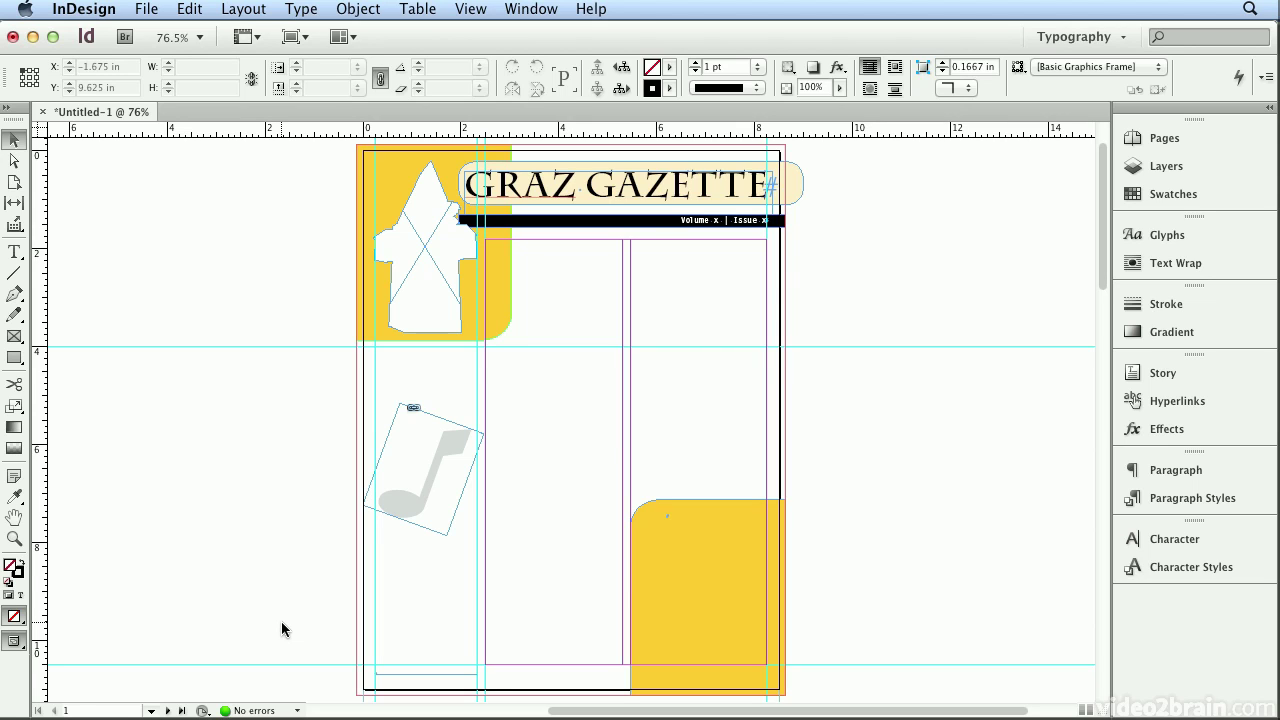
- Select the empty tower-shaped graphic frame in the page's top-left corner
{"action": "left_click", "coordinate": [429, 297]}
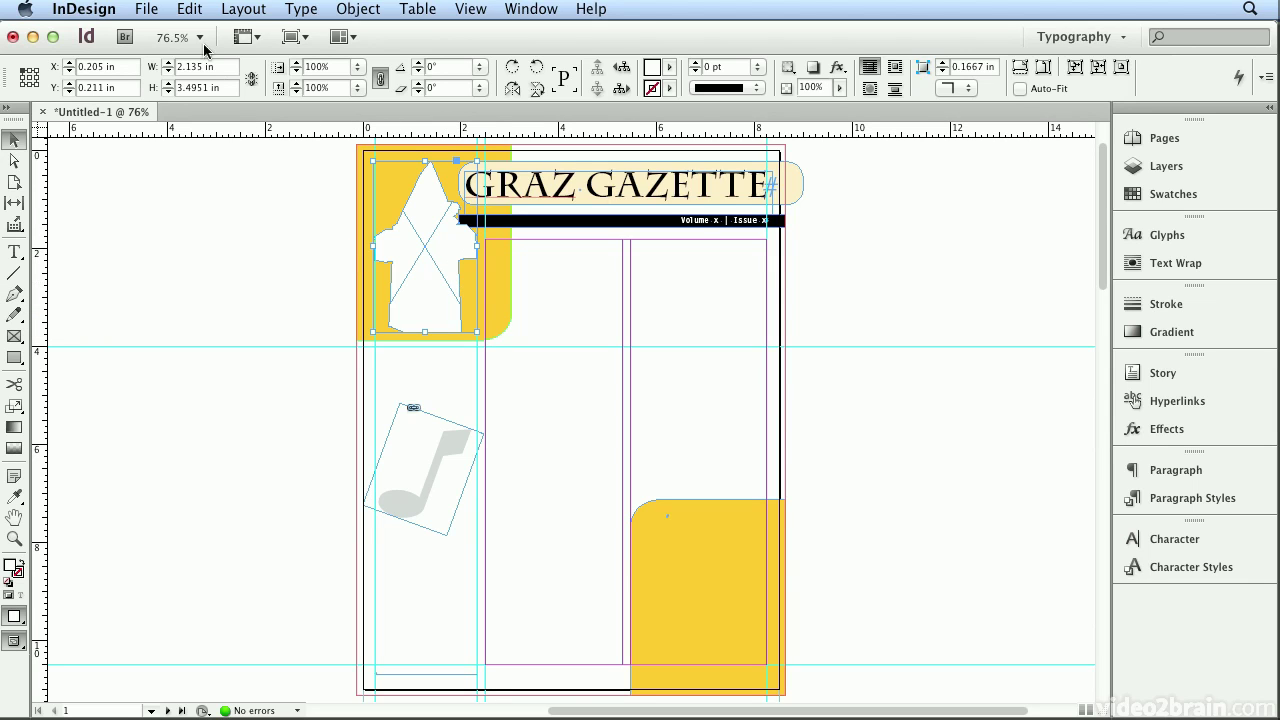
- Place clock_tower.tif into the selected tower-shaped frame
{"action": "left_click", "coordinate": [146, 9]}
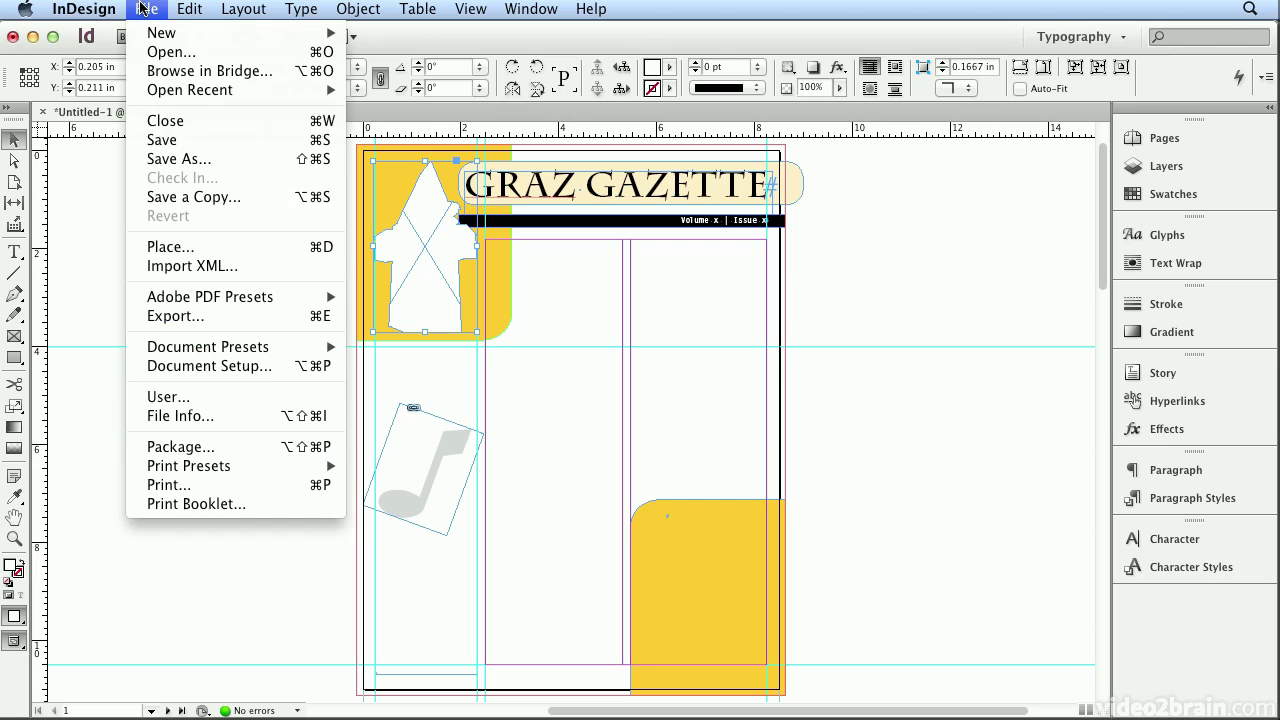
{"action": "left_click", "coordinate": [169, 246]}
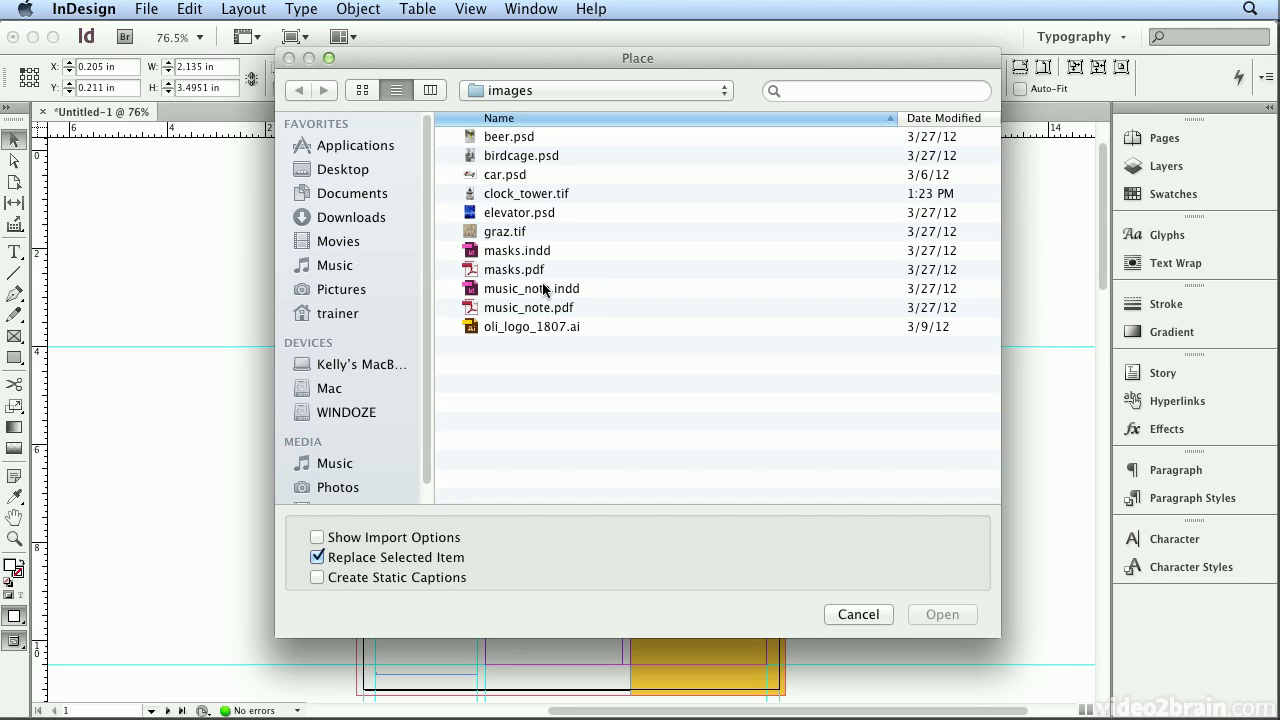
{"action": "double_click", "coordinate": [533, 195]}
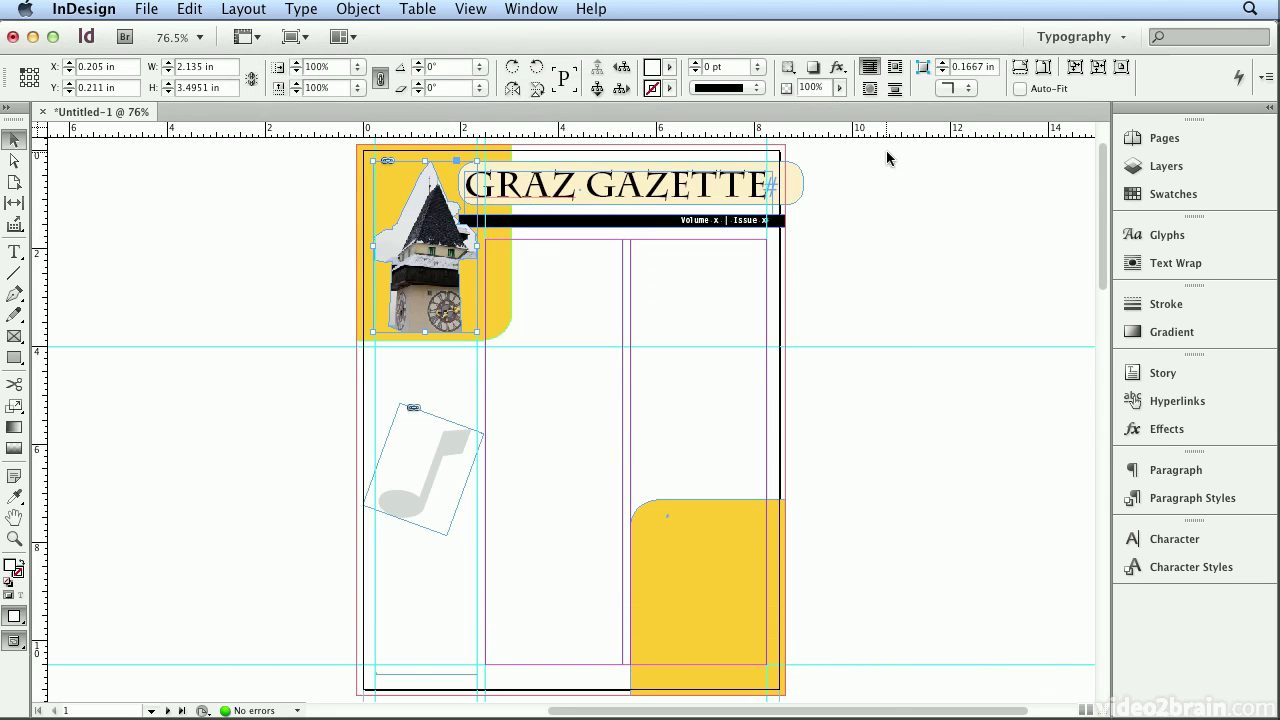
- Centre the clock tower photo within its frame using Fitting > Center Content
{"action": "left_click", "coordinate": [1121, 67]}
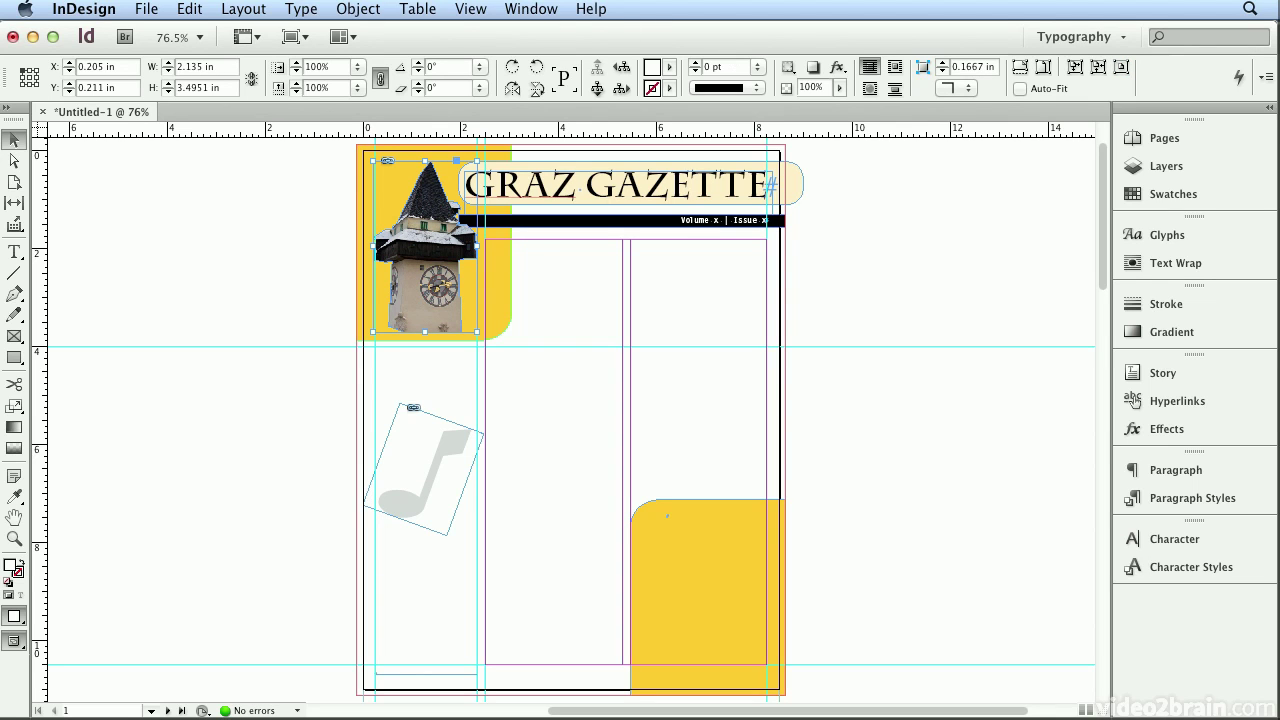
{"action": "left_click", "coordinate": [339, 9]}
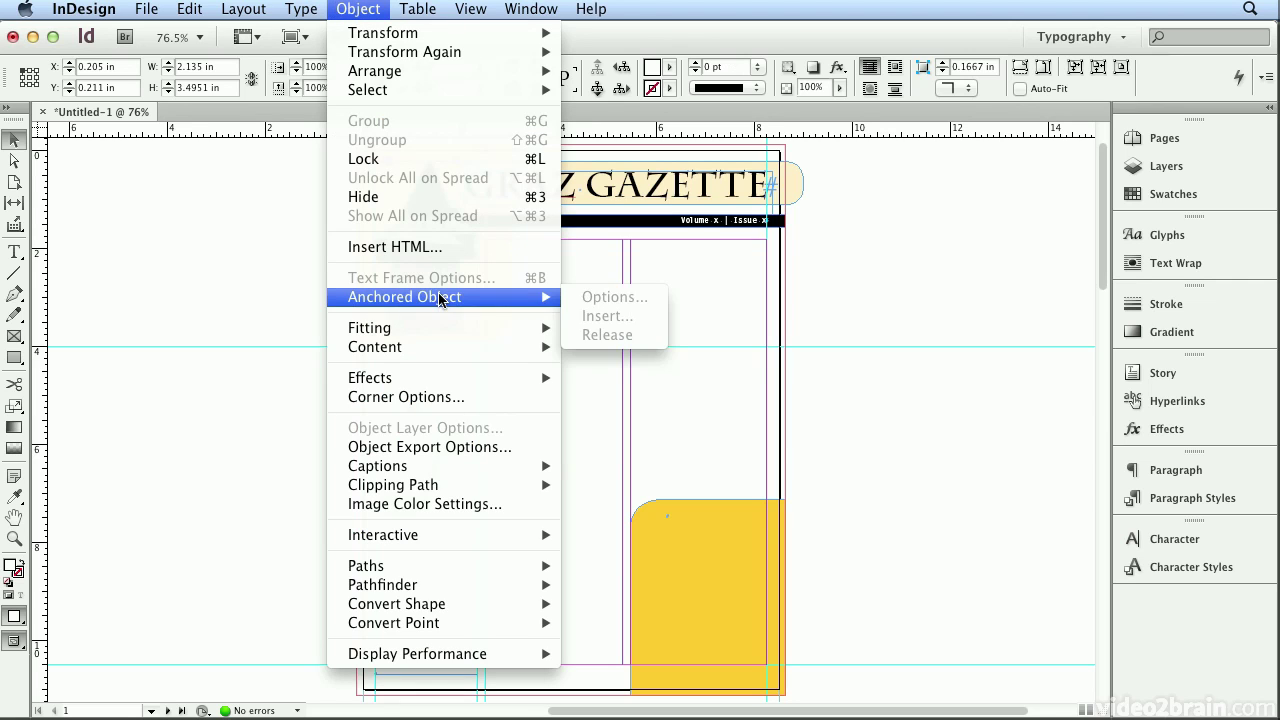
{"action": "mouse_move", "coordinate": [446, 331]}
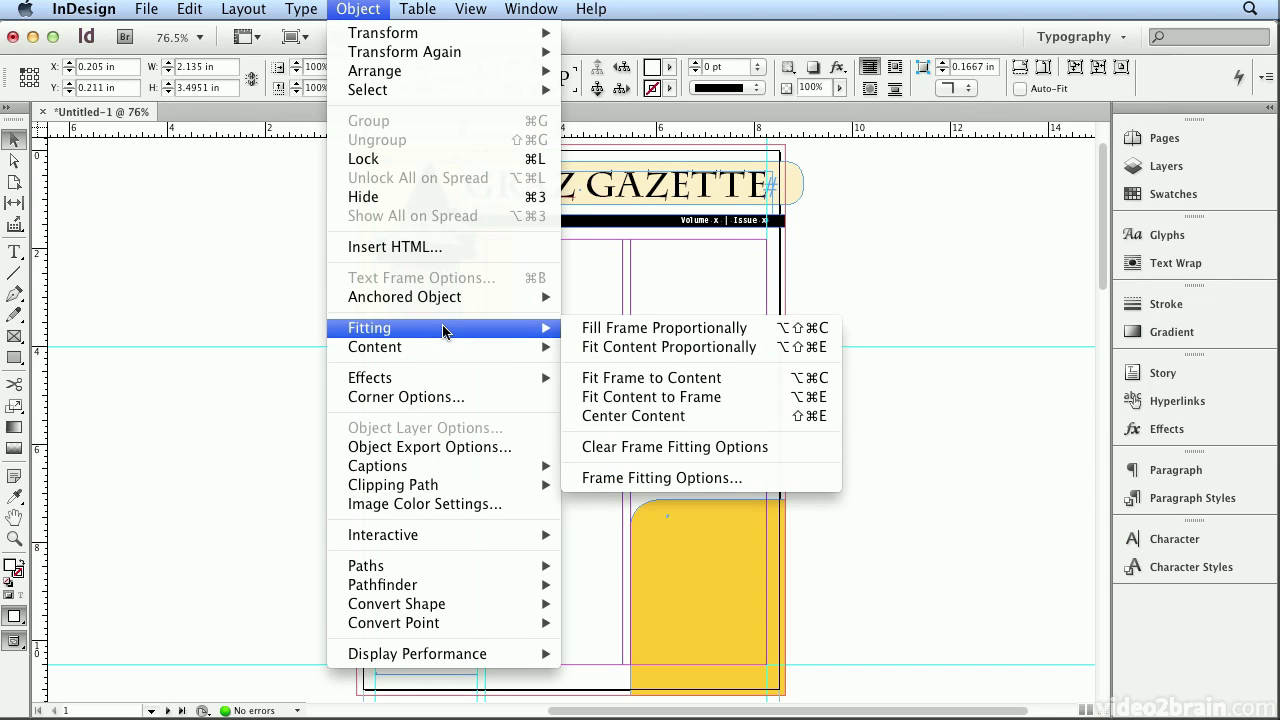
{"action": "left_click", "coordinate": [664, 416]}
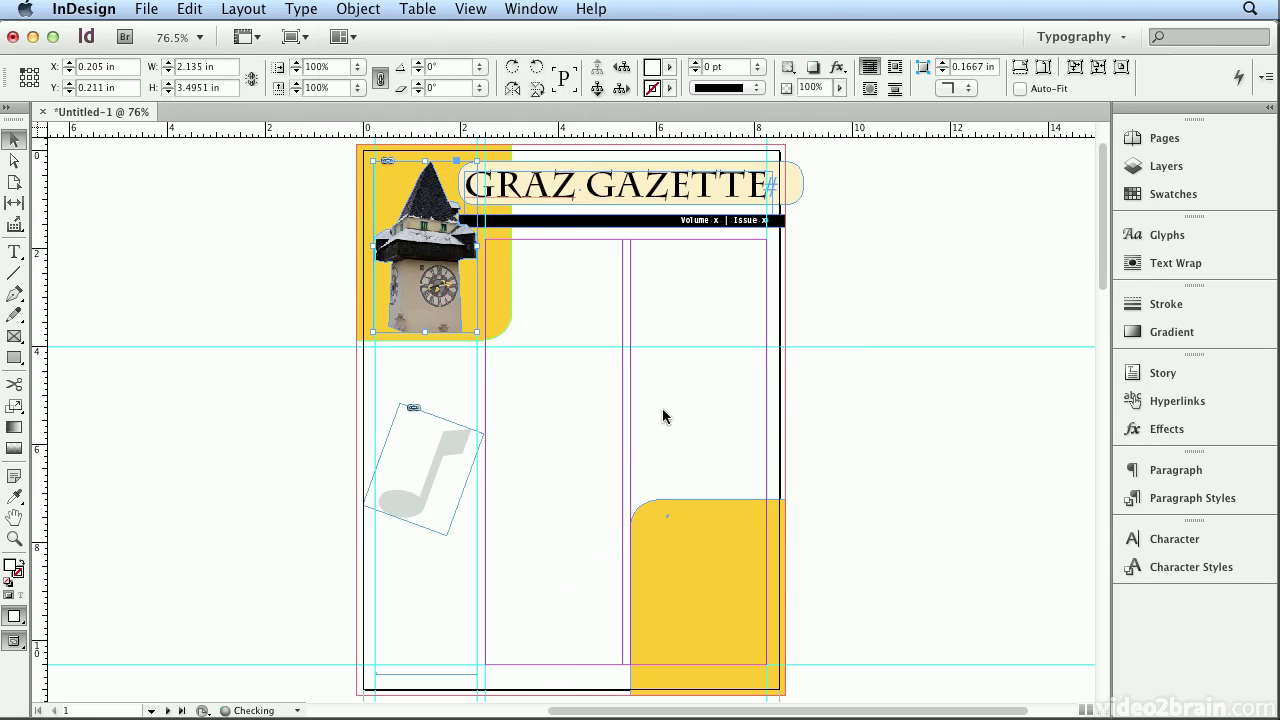
- Place events_graz.txt from assets > text_files into a new left-column text frame below the clock tower
{"action": "left_click", "coordinate": [285, 246]}
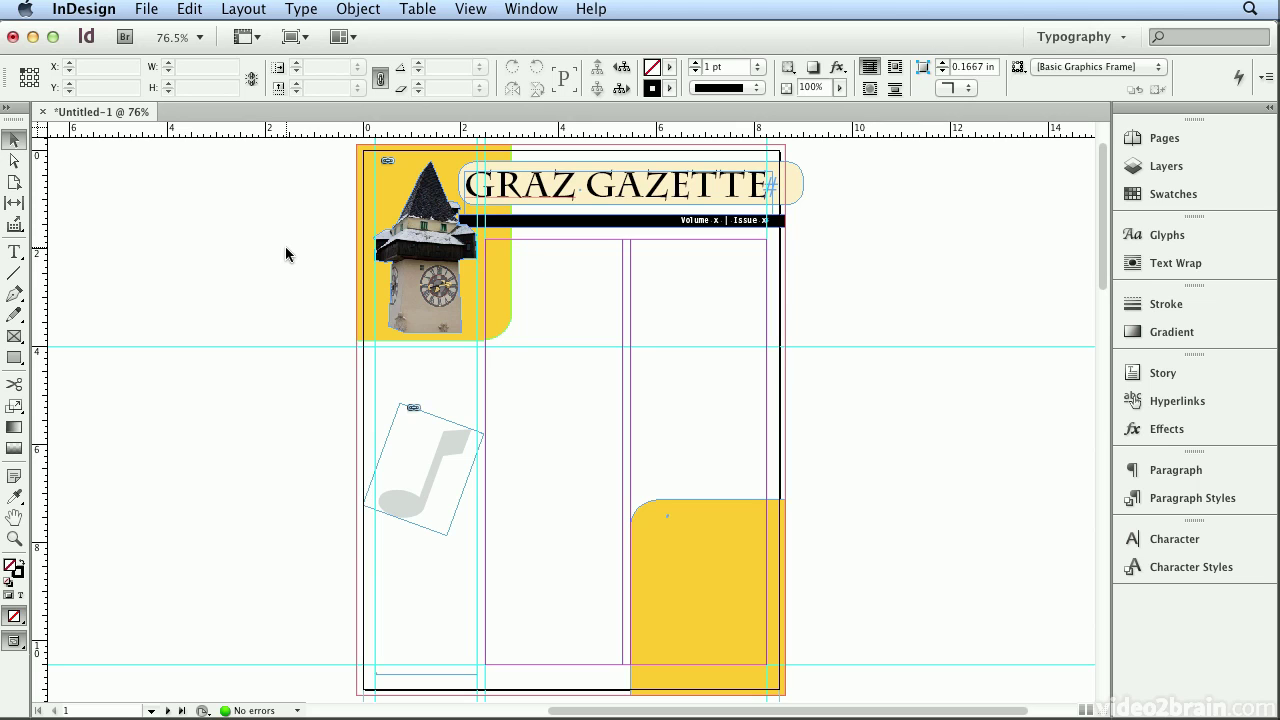
{"action": "key", "text": "super+d"}
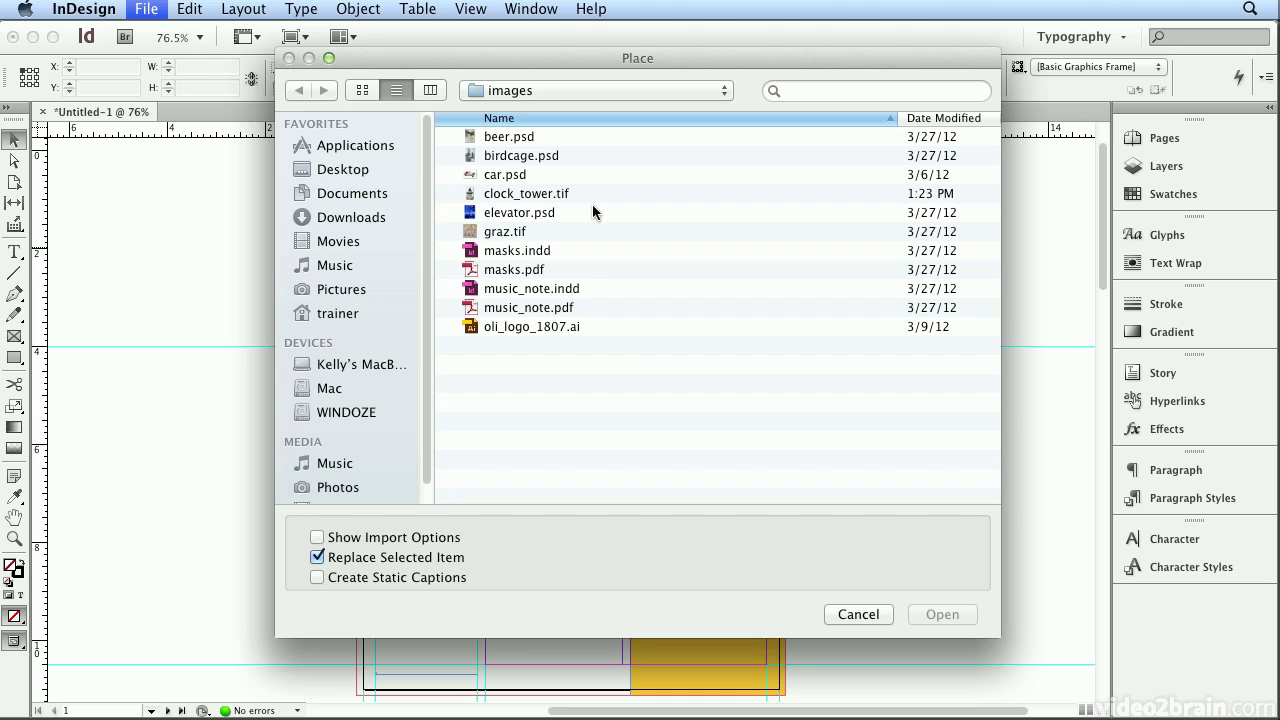
{"action": "left_click", "coordinate": [562, 94]}
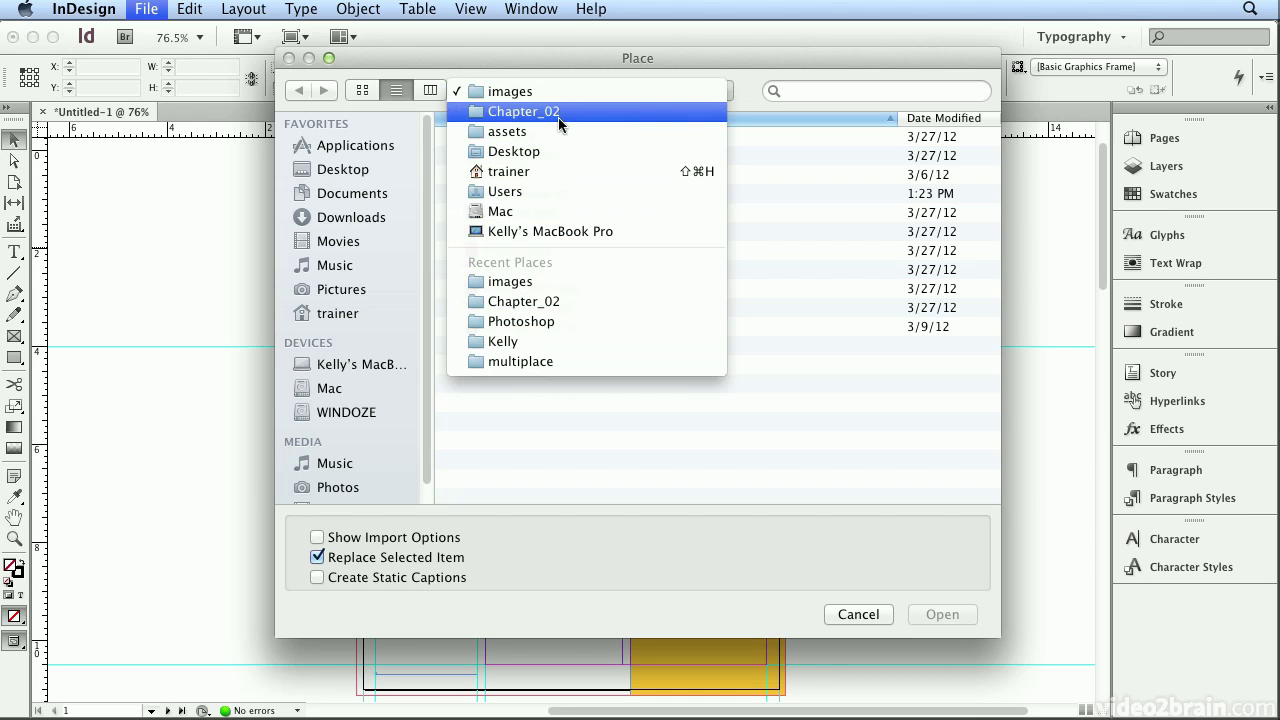
{"action": "left_click", "coordinate": [558, 130]}
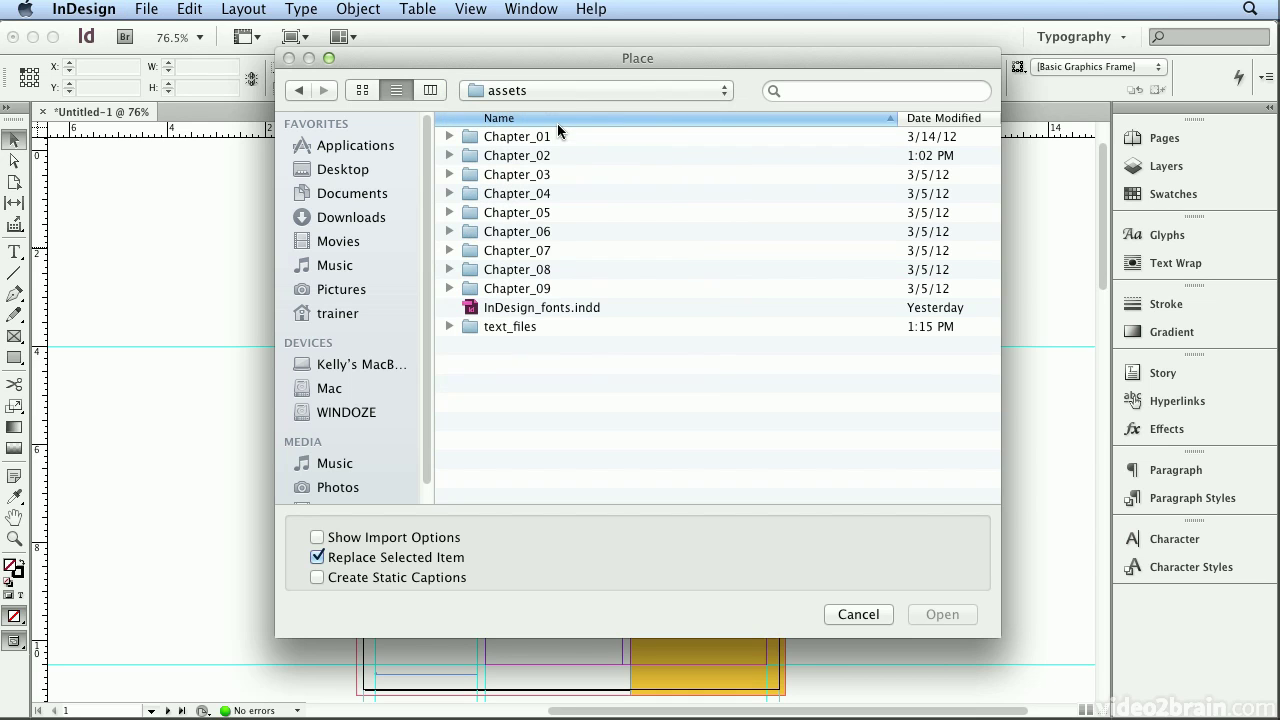
{"action": "double_click", "coordinate": [532, 332]}
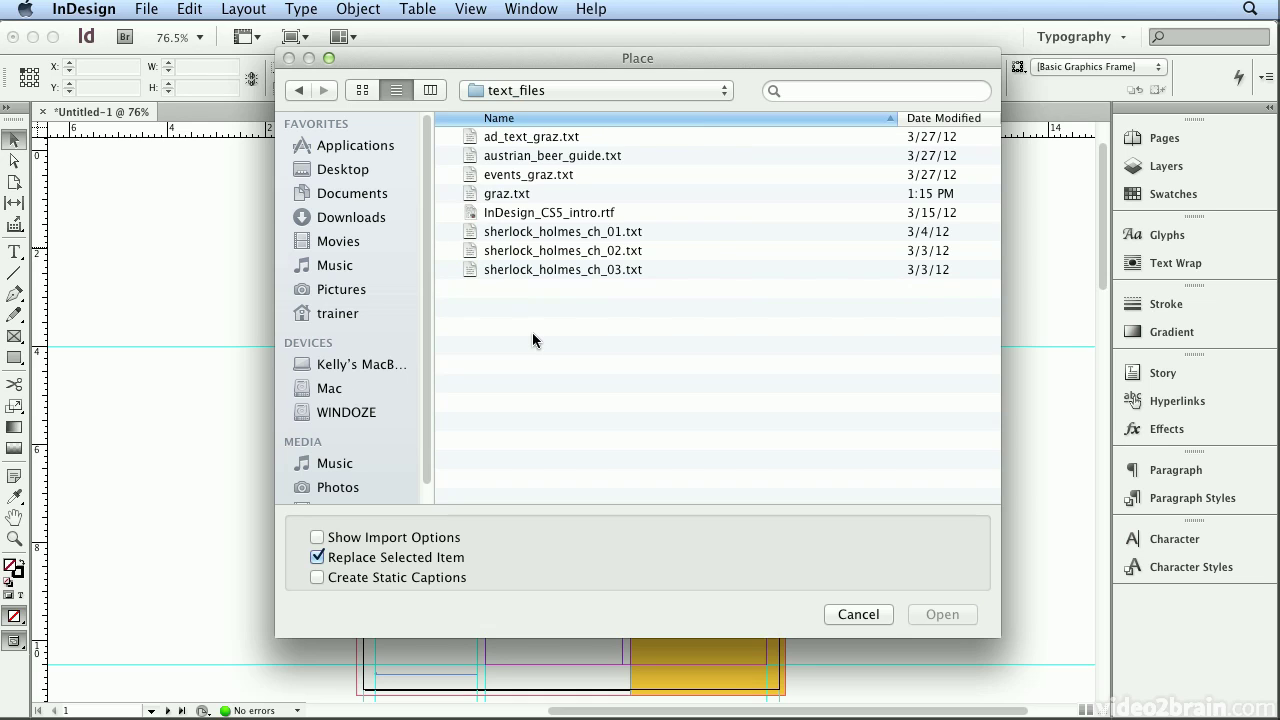
{"action": "double_click", "coordinate": [506, 178]}
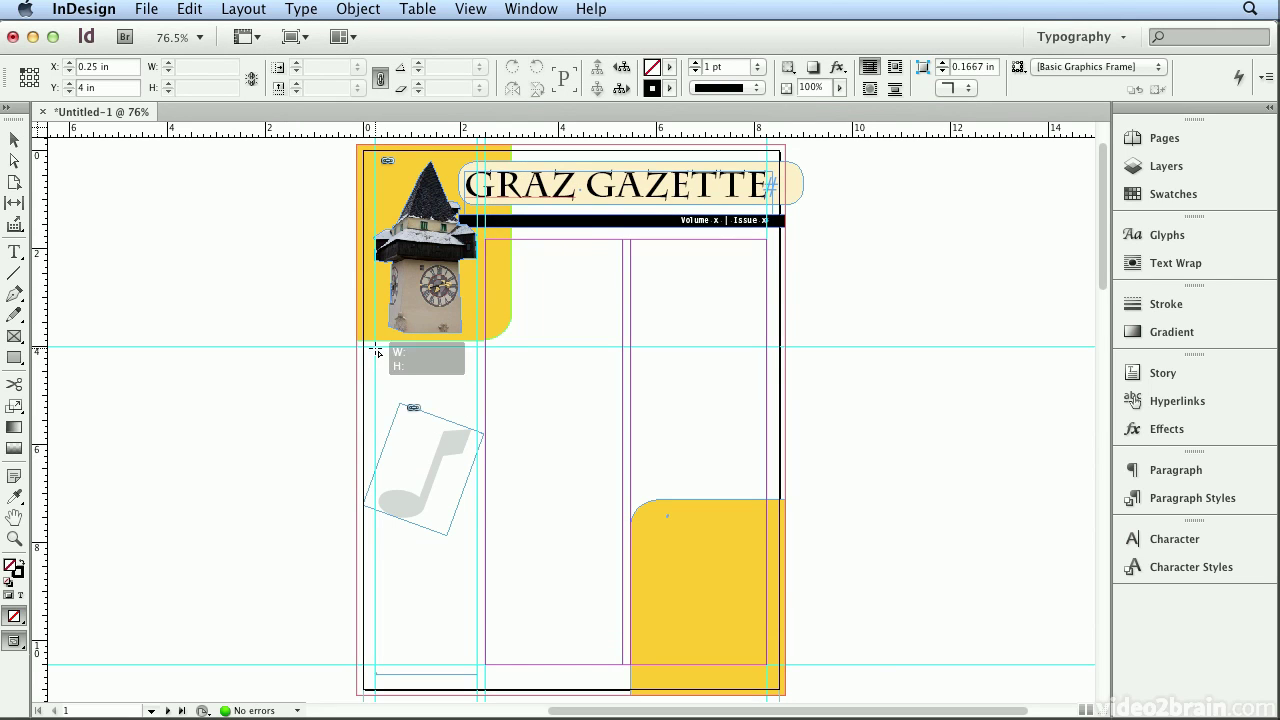
{"action": "left_click_drag", "start_coordinate": [377, 348], "coordinate": [511, 663]}
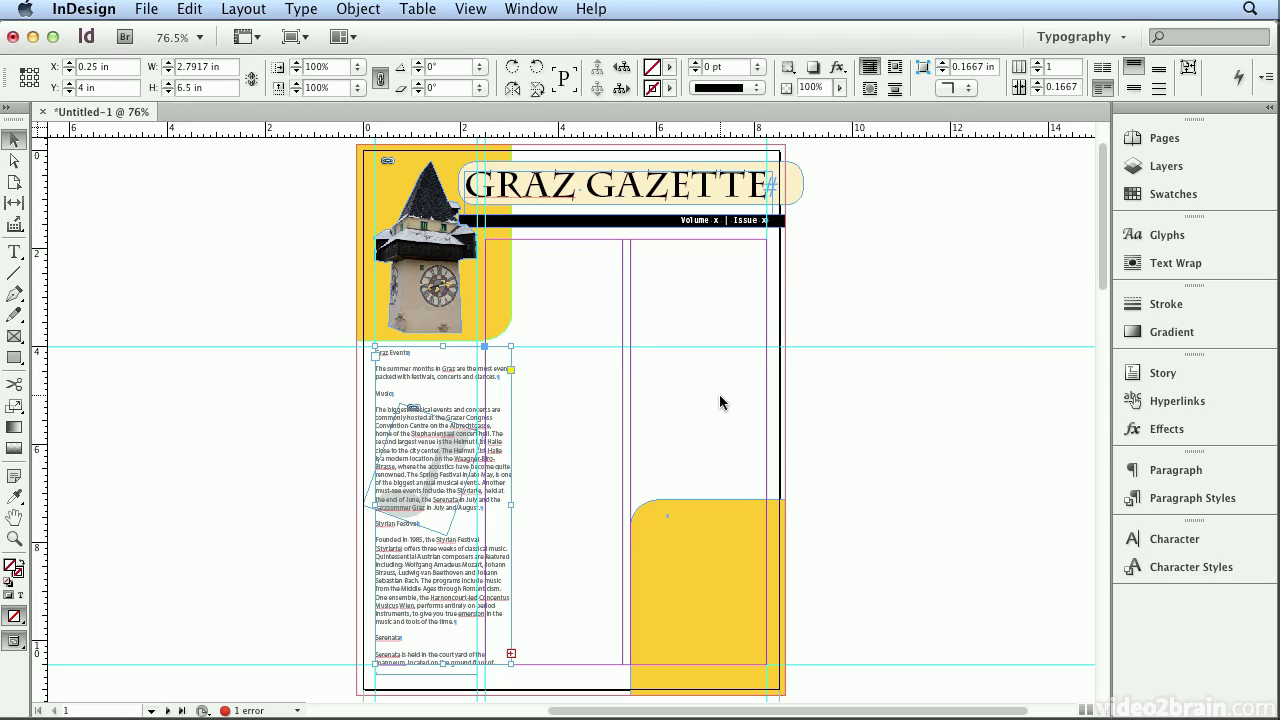
- Undo the placement and redraw the events frame down the full left column, 2.09 × 6.5 in
{"action": "left_click", "coordinate": [200, 12]}
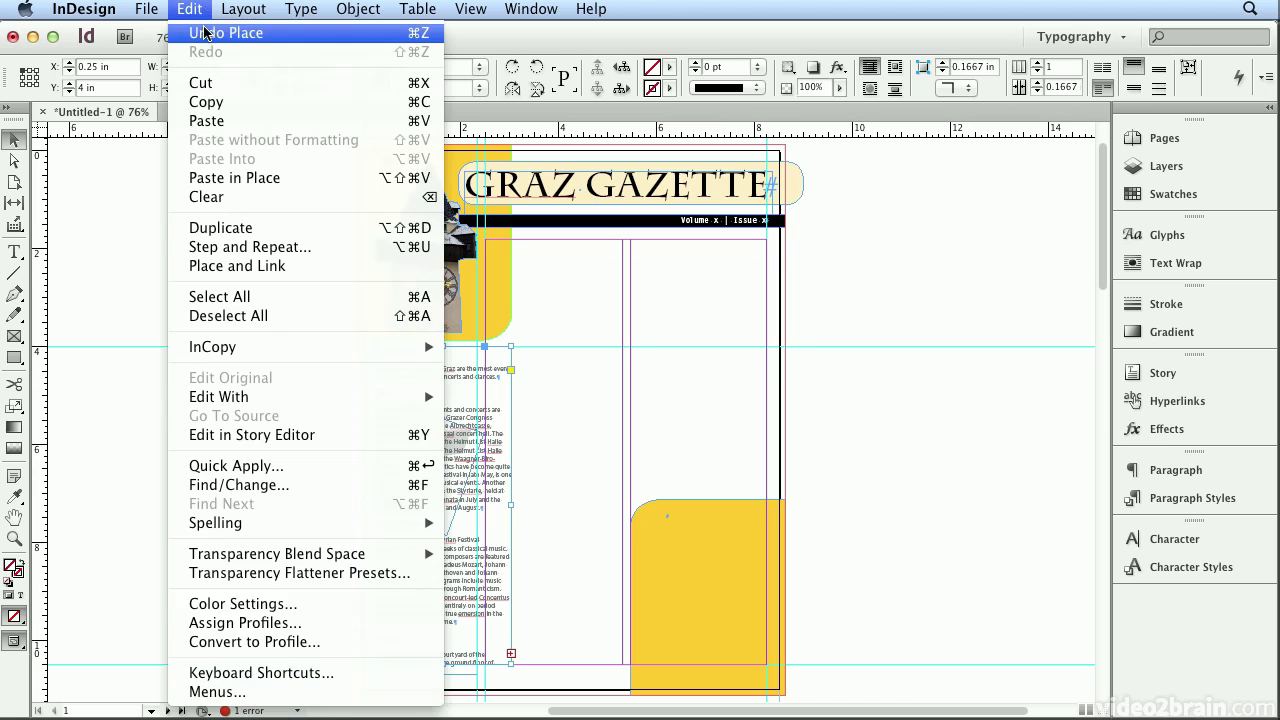
{"action": "left_click", "coordinate": [204, 33]}
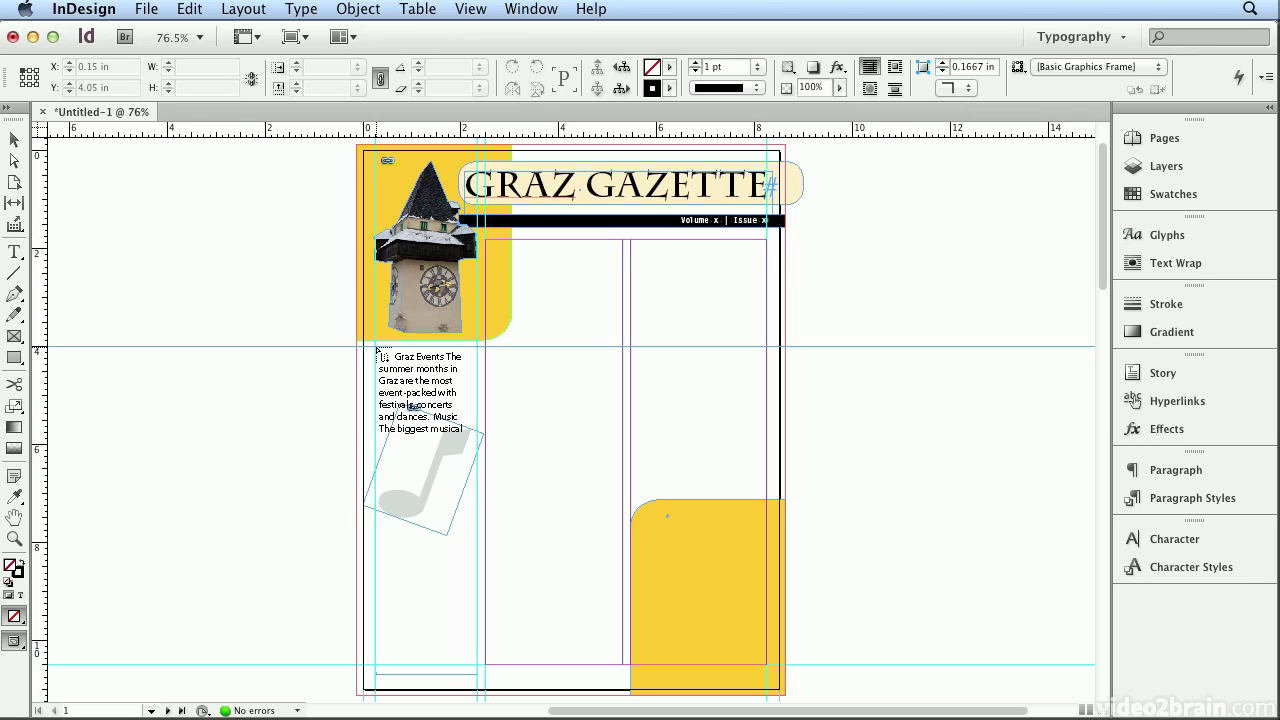
{"action": "key", "text": "Escape"}
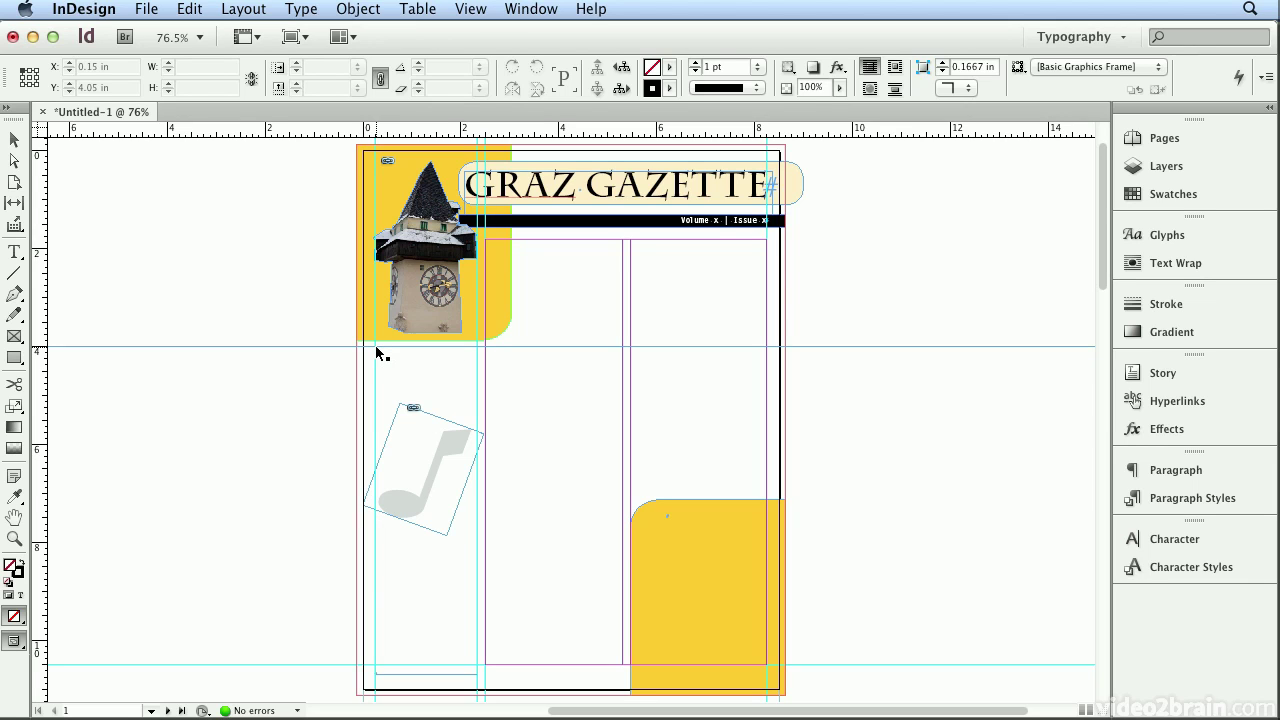
{"action": "left_click", "coordinate": [377, 349]}
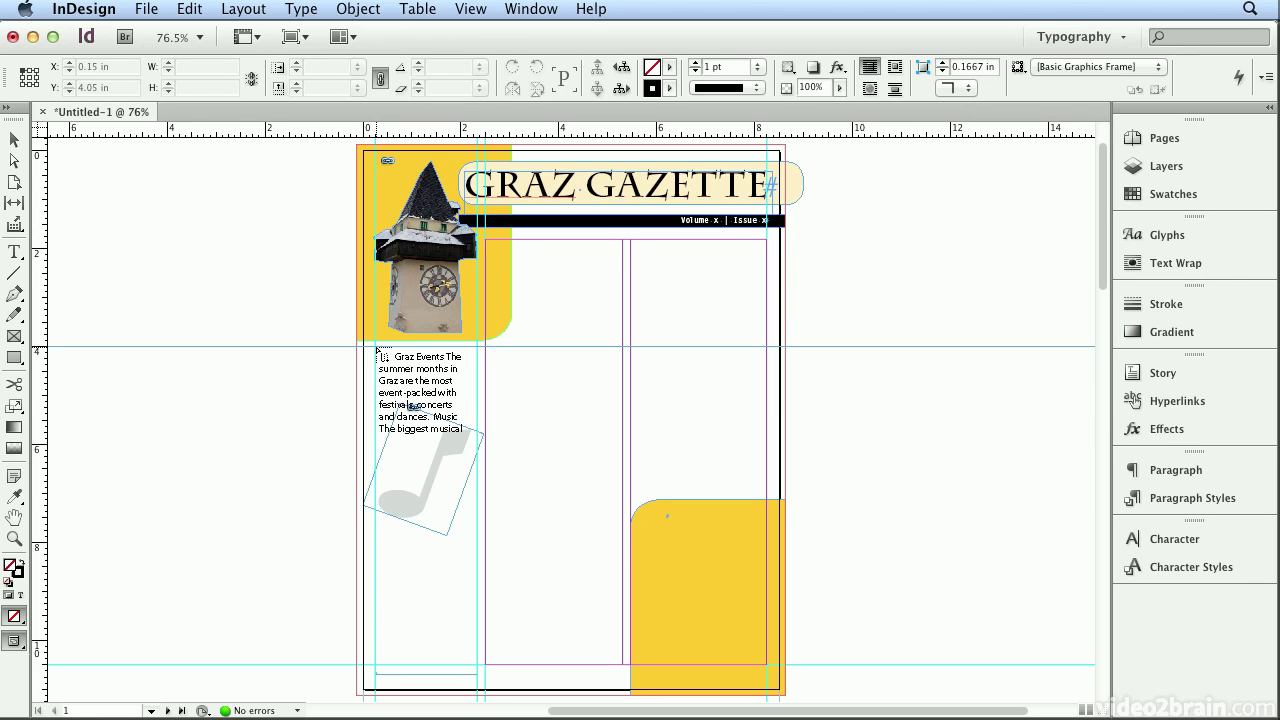
{"action": "left_click_drag", "start_coordinate": [377, 349], "coordinate": [481, 669]}
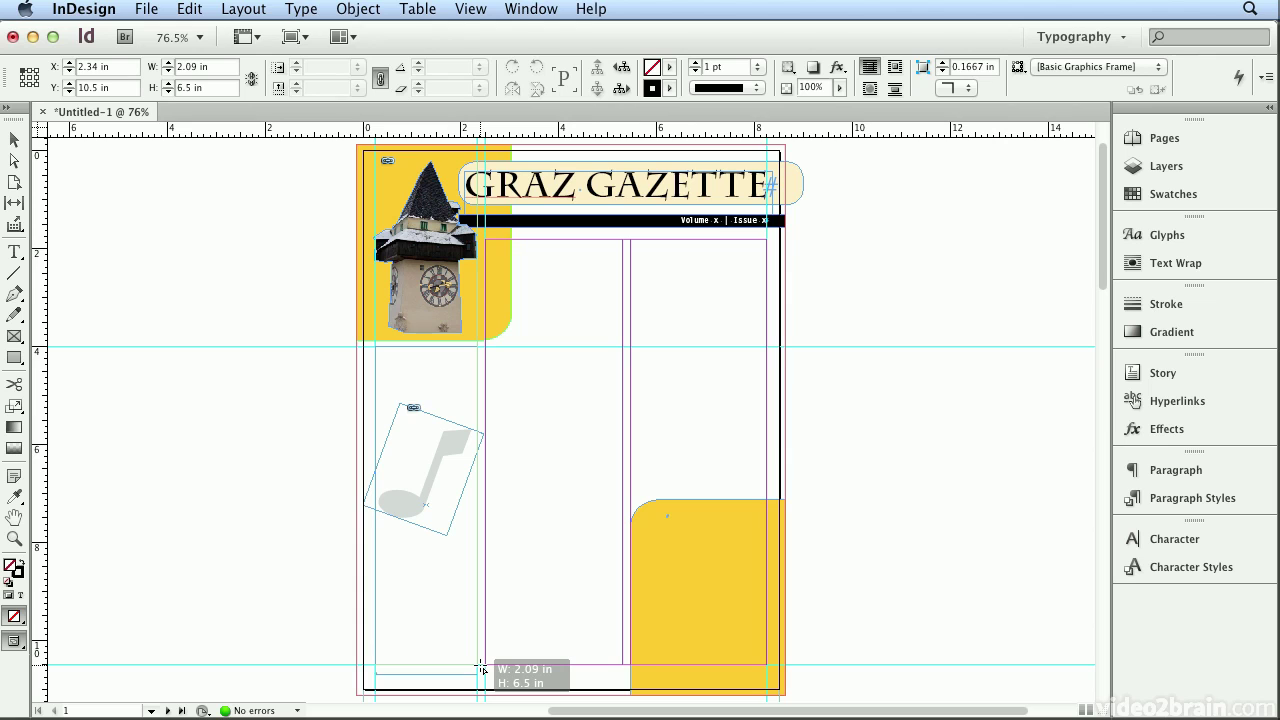
{"action": "left_click_drag", "start_coordinate": [481, 669], "coordinate": [482, 670]}
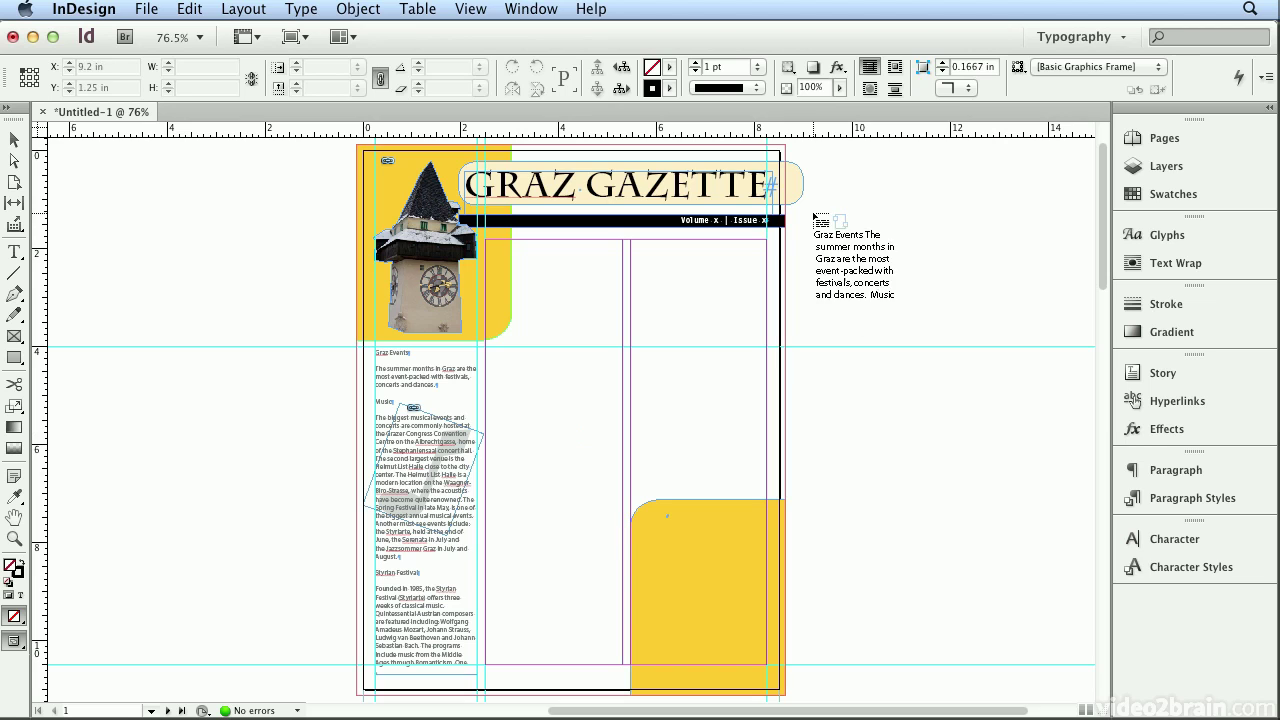
- Go to spread 2–3 and flow the overset events text through page 3's three columns
{"action": "left_click", "coordinate": [1157, 144]}
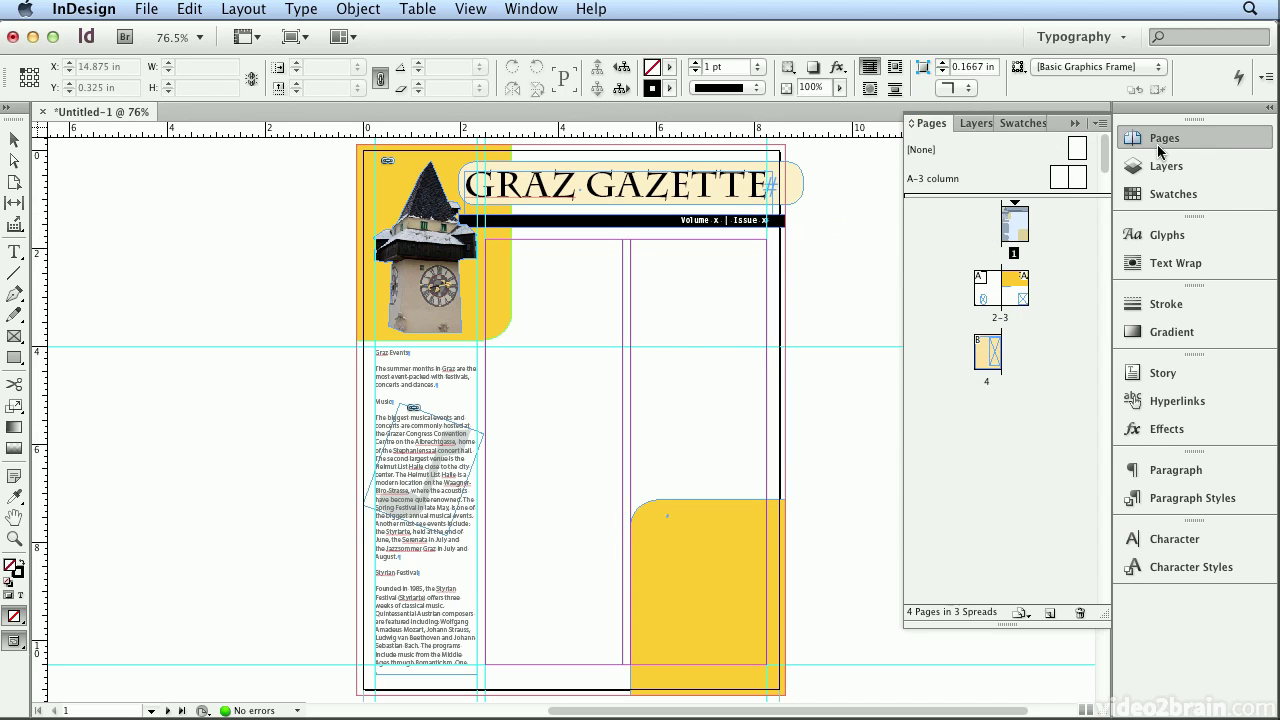
{"action": "double_click", "coordinate": [1023, 305]}
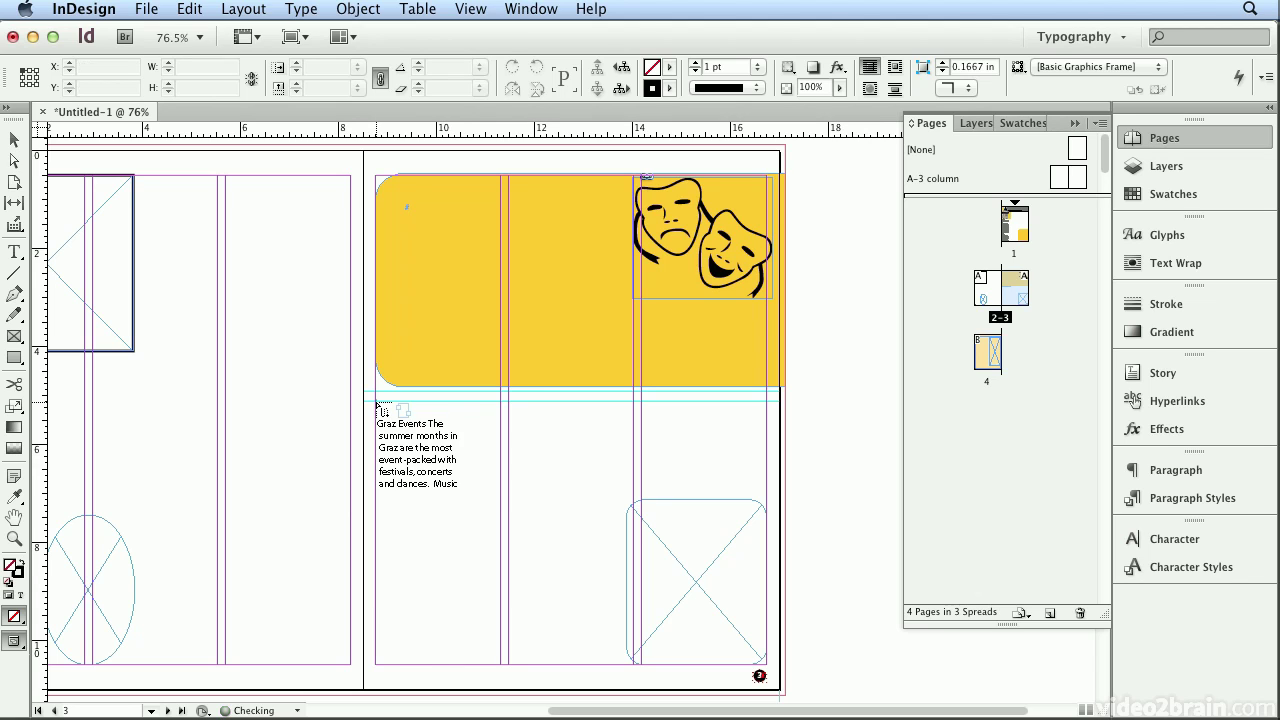
{"action": "left_click", "coordinate": [378, 405]}
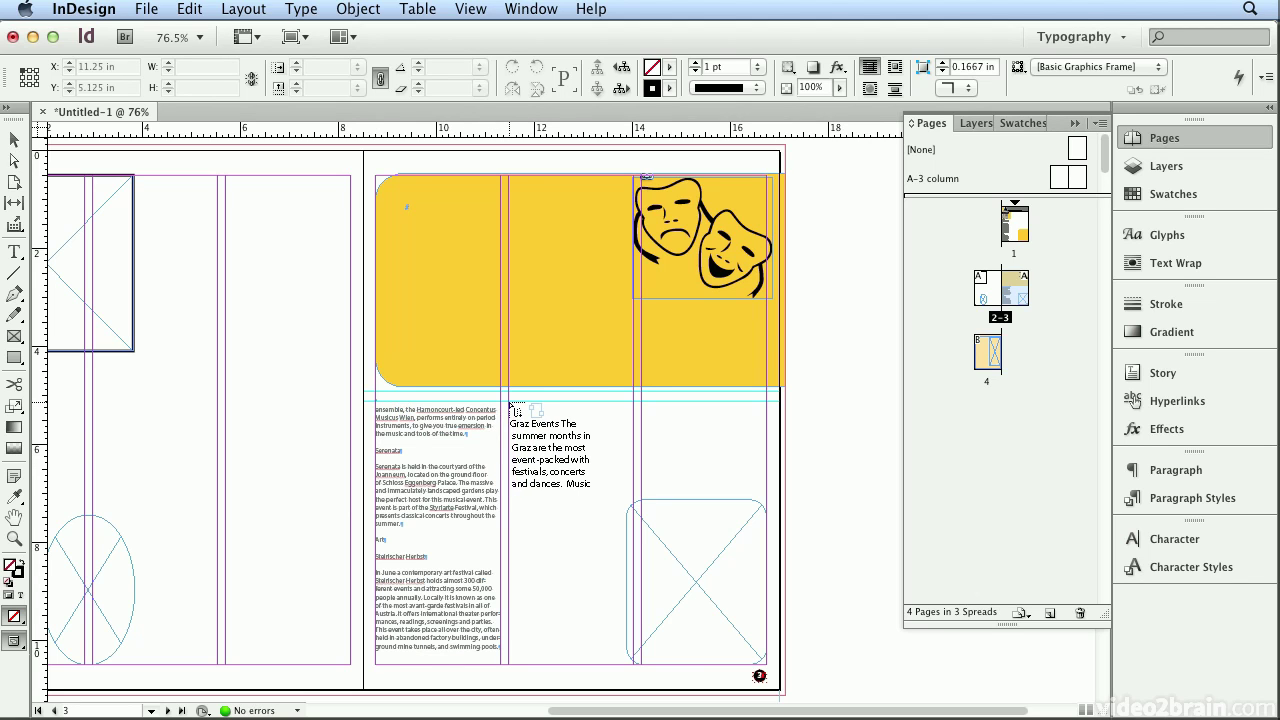
{"action": "left_click", "coordinate": [510, 406]}
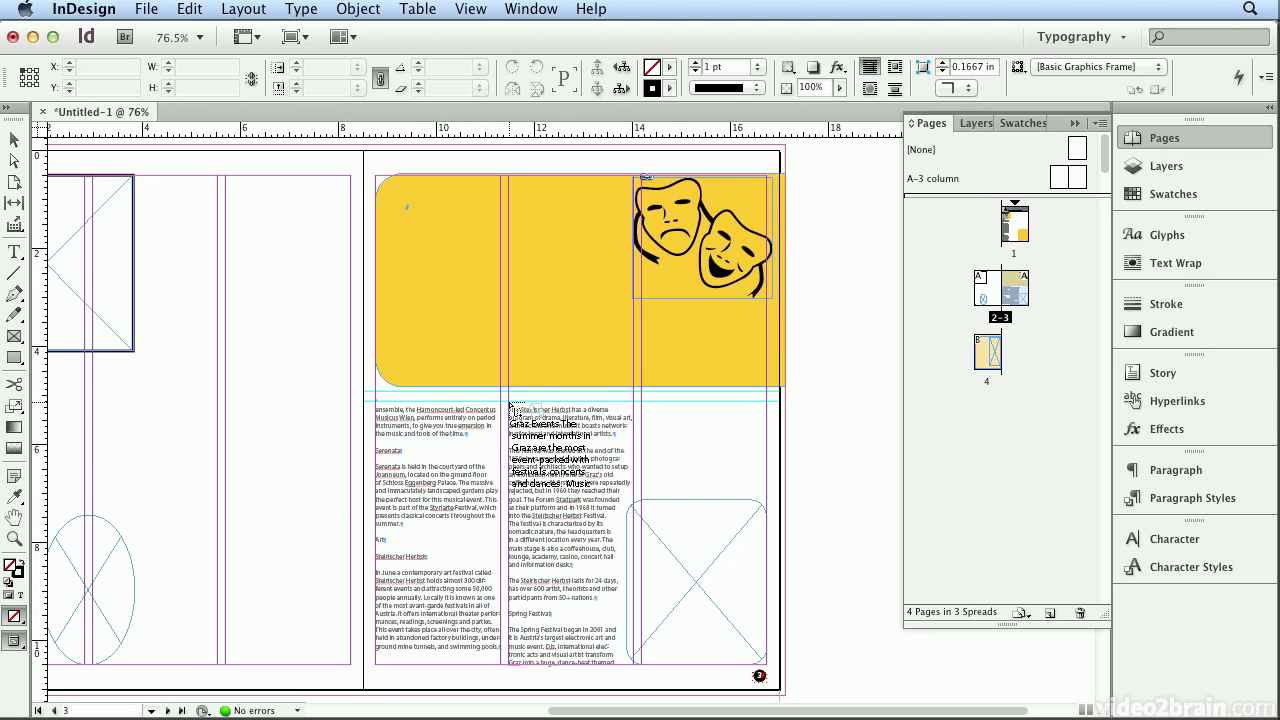
{"action": "left_click", "coordinate": [647, 407]}
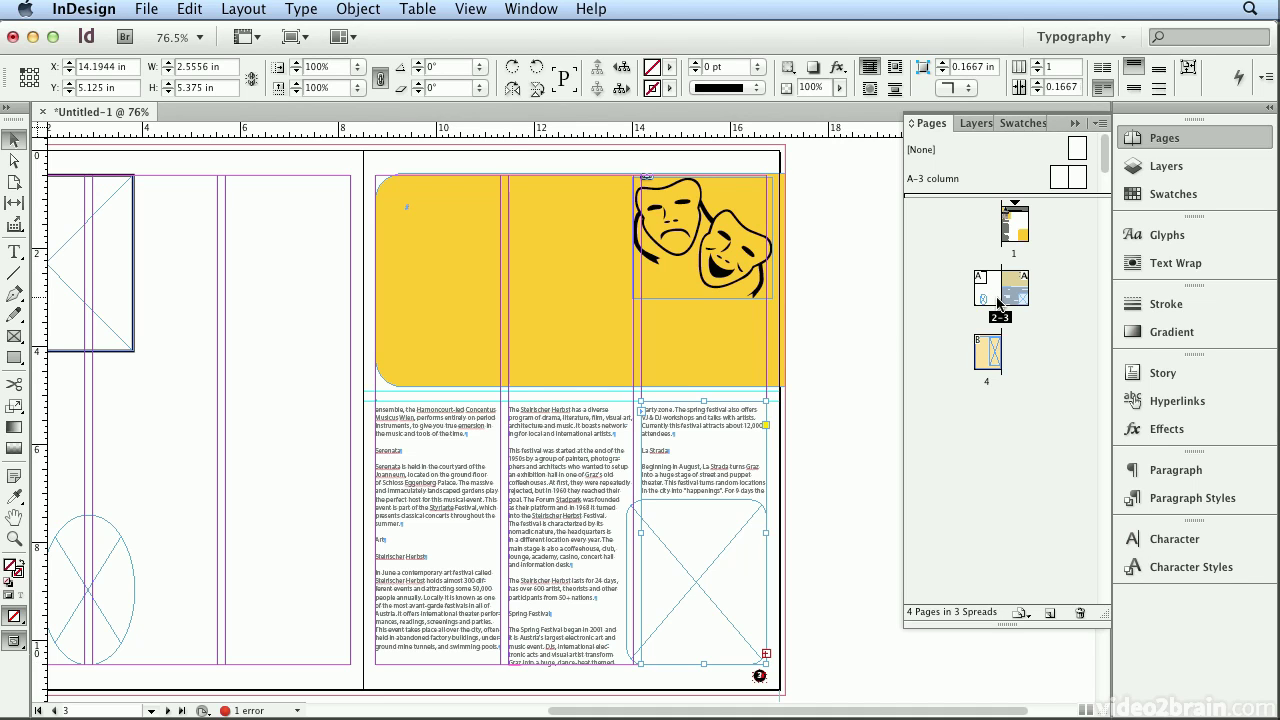
- On page 1, load graz.txt for placing
{"action": "double_click", "coordinate": [1017, 236]}
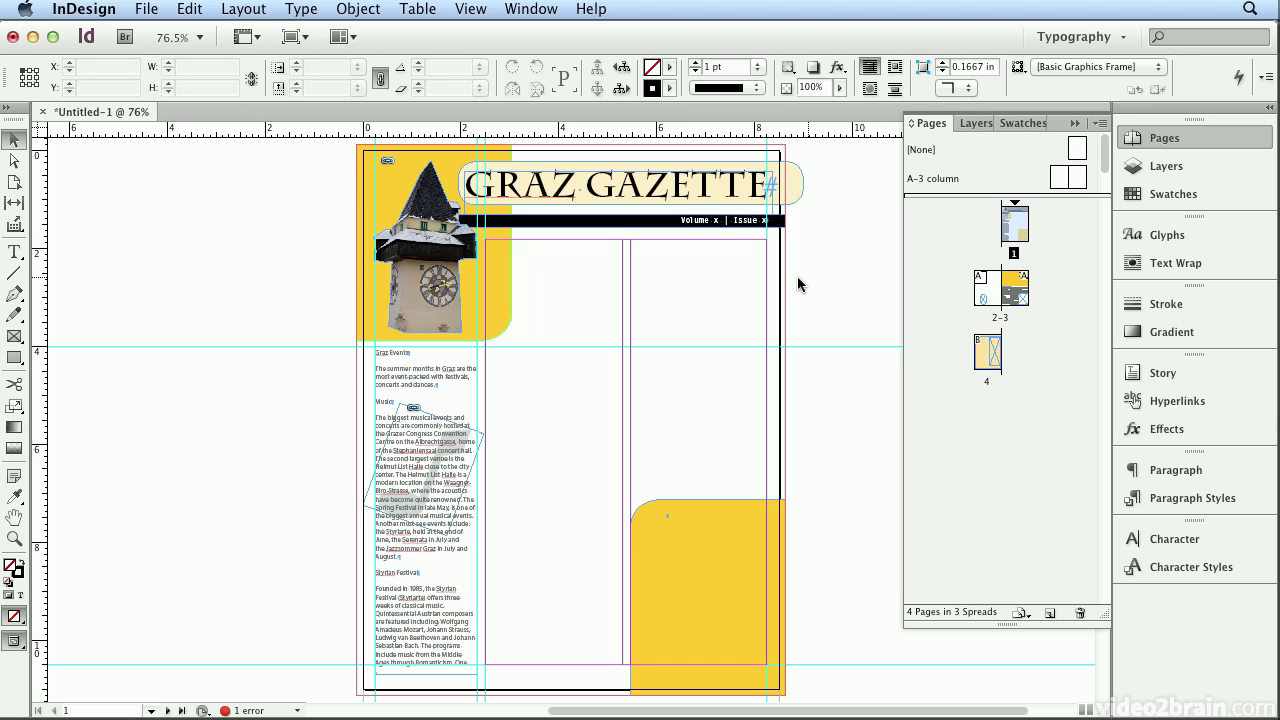
{"action": "key", "text": "super+d"}
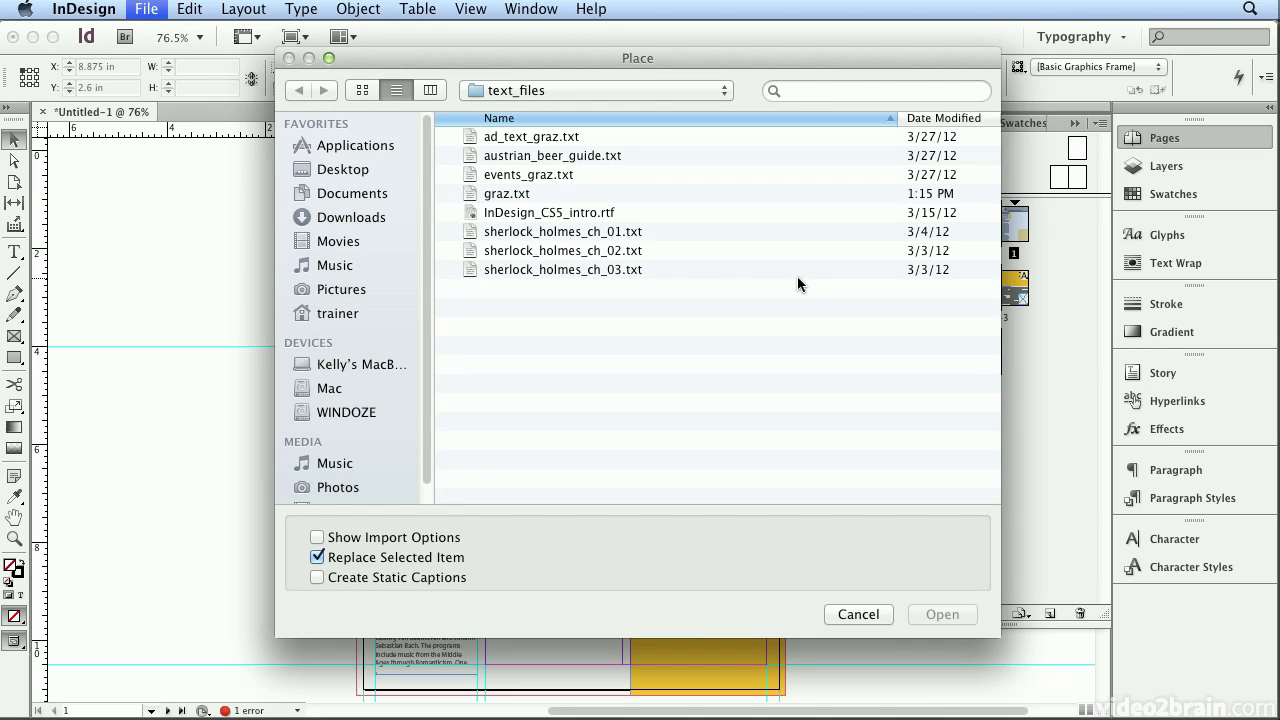
{"action": "left_click", "coordinate": [569, 200]}
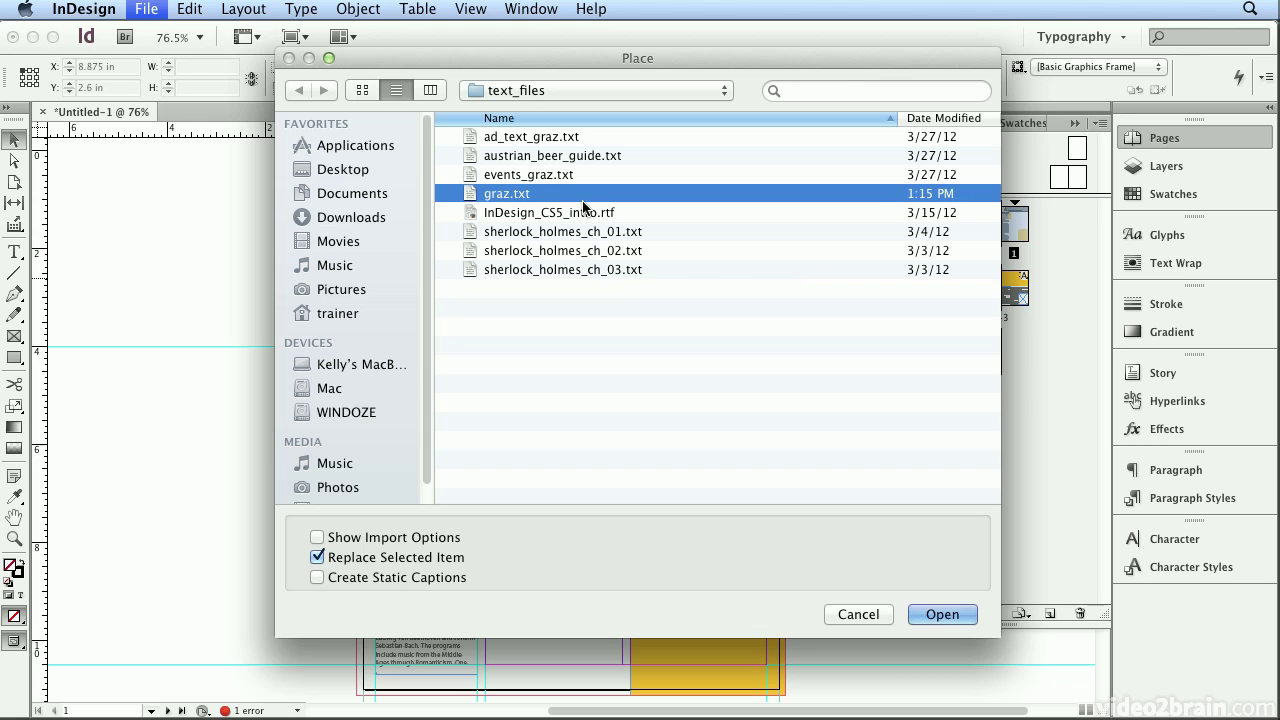
{"action": "left_click", "coordinate": [968, 612]}
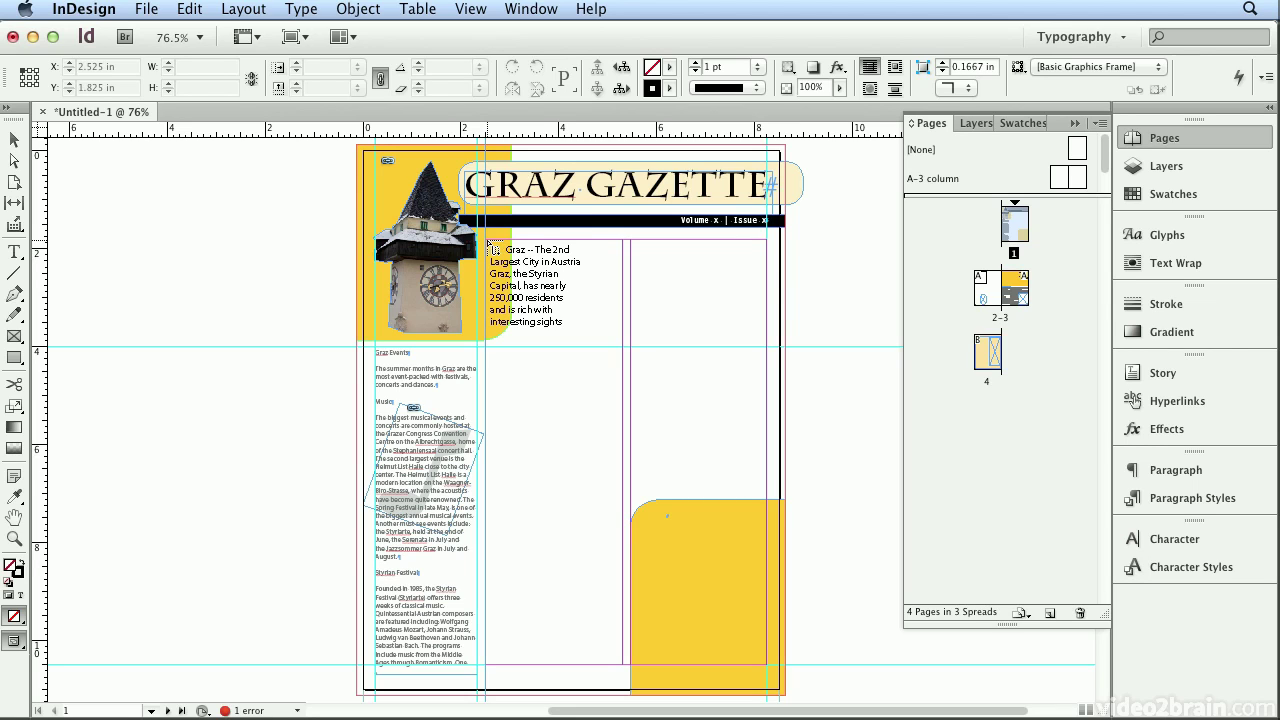
- Autoflow the Graz story from the middle column's top through all pages, then view spread 2–3
{"action": "key", "text": "Escape"}
{"action": "left_click", "coordinate": [486, 238]}
{"action": "key", "text": "super+z"}
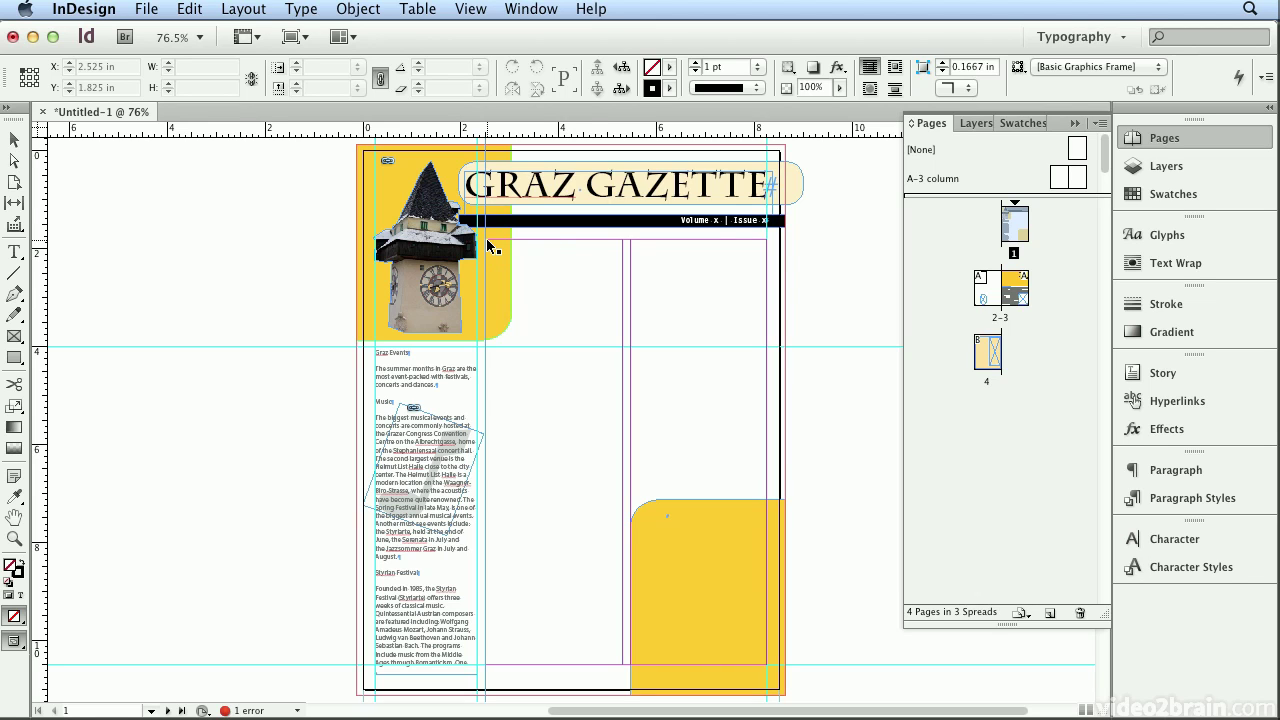
{"action": "left_click", "coordinate": [486, 238]}
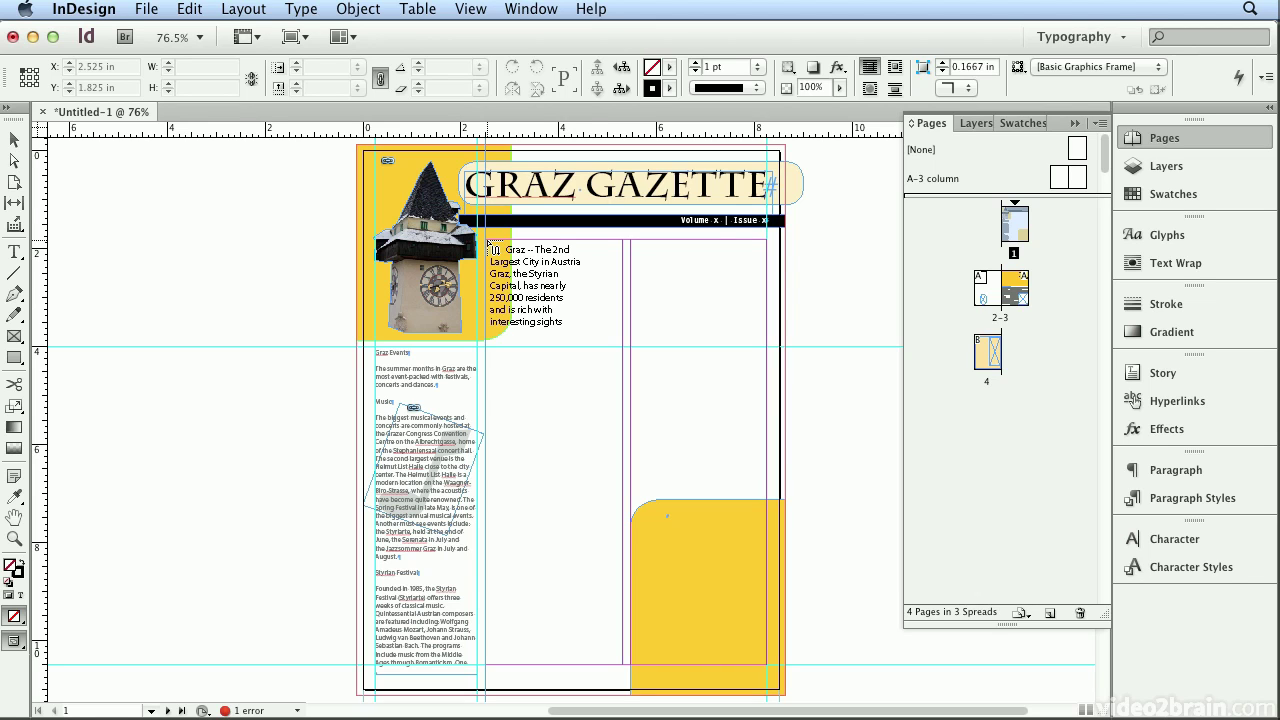
{"action": "left_click", "coordinate": [486, 240], "text": "shift"}
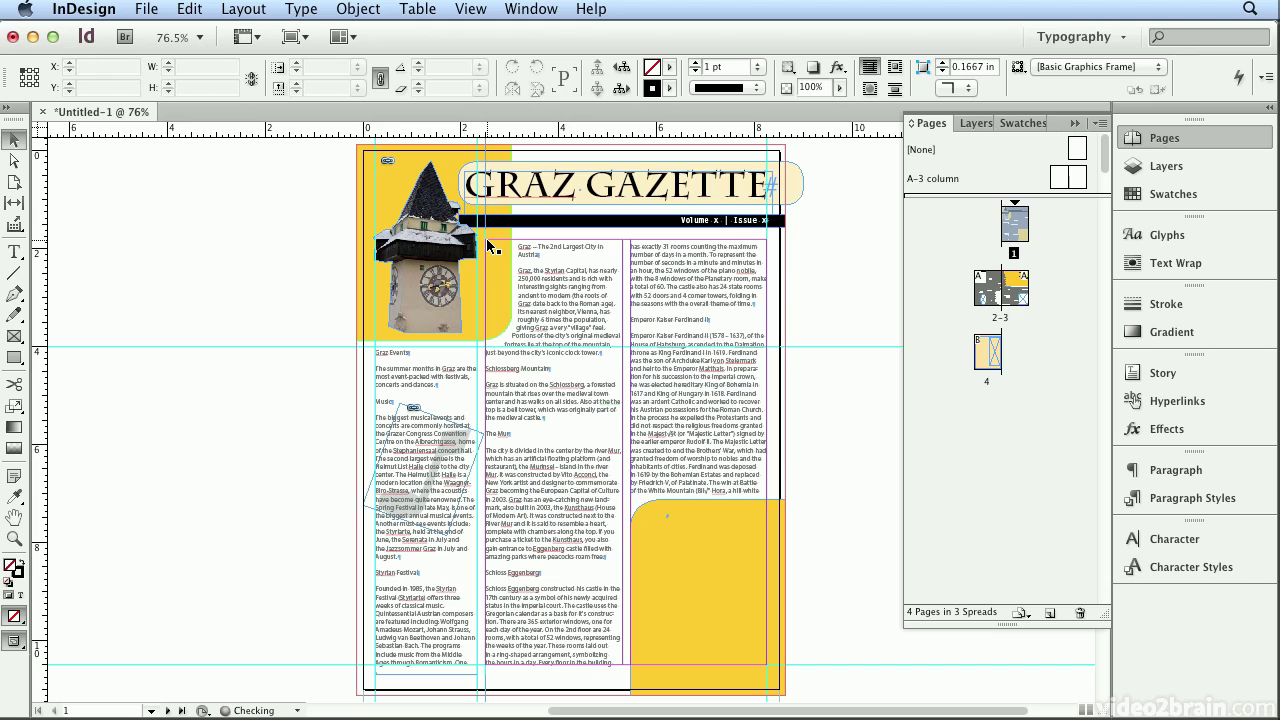
{"action": "key", "text": "super+shift+a"}
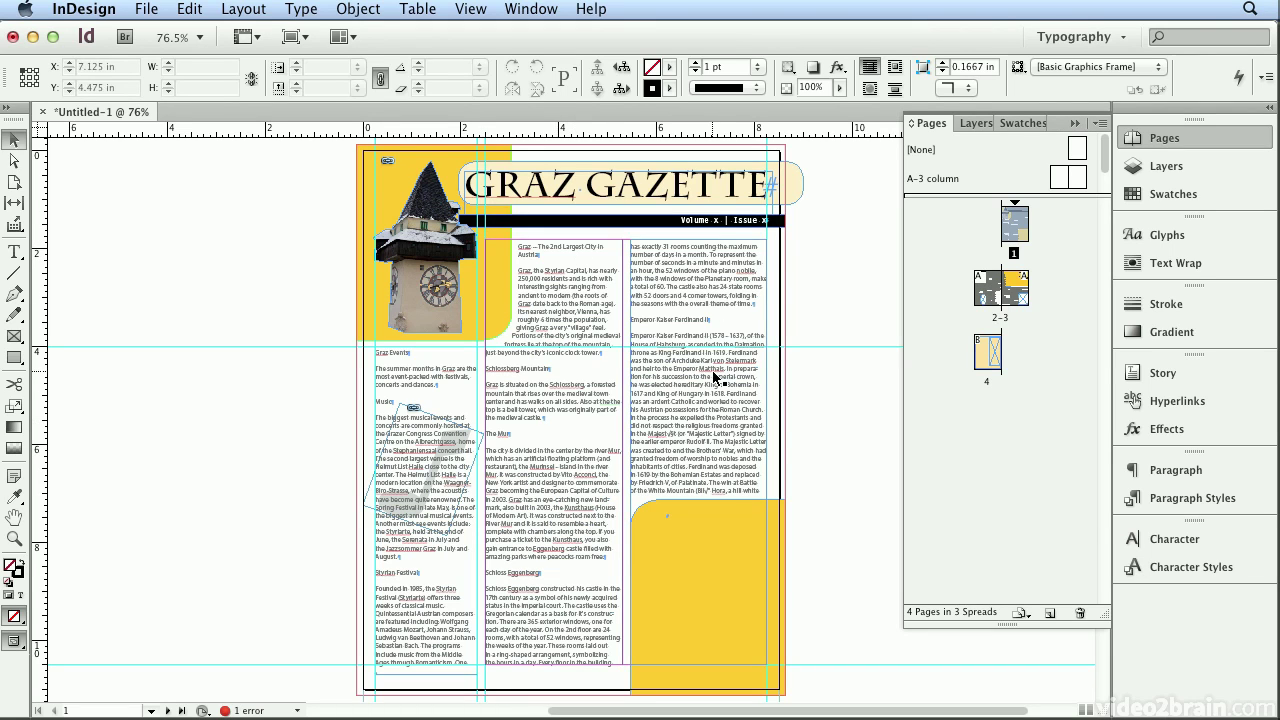
{"action": "double_click", "coordinate": [987, 298]}
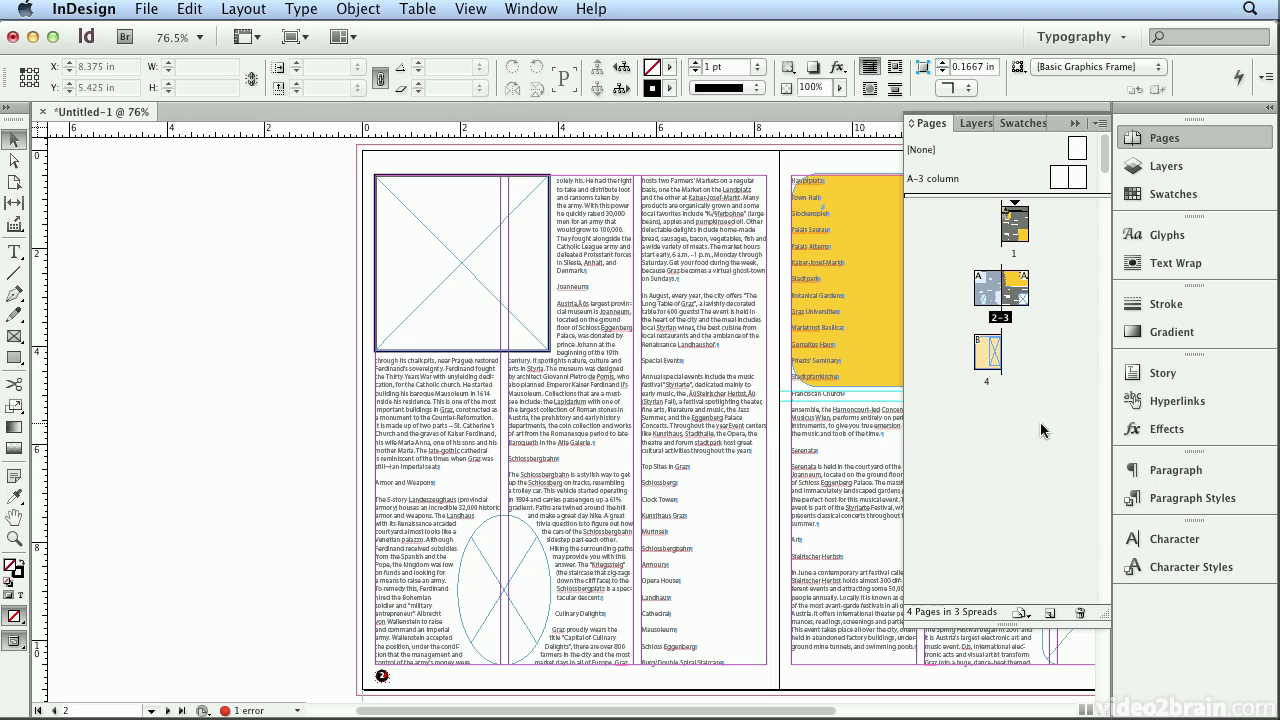
- On page 1, apply Heading 1 to the opening Graz line and Heading 2 to Schlossberg Mountain
{"action": "double_click", "coordinate": [1027, 226]}
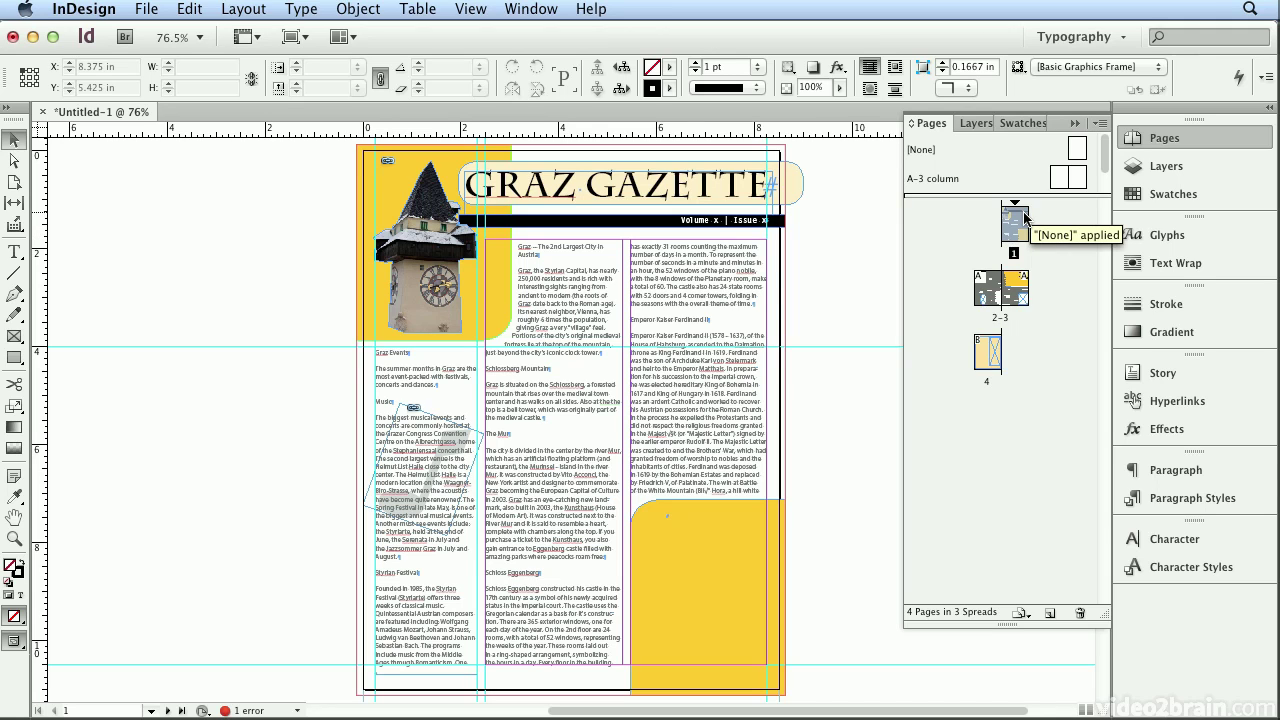
{"action": "left_click", "coordinate": [1170, 490]}
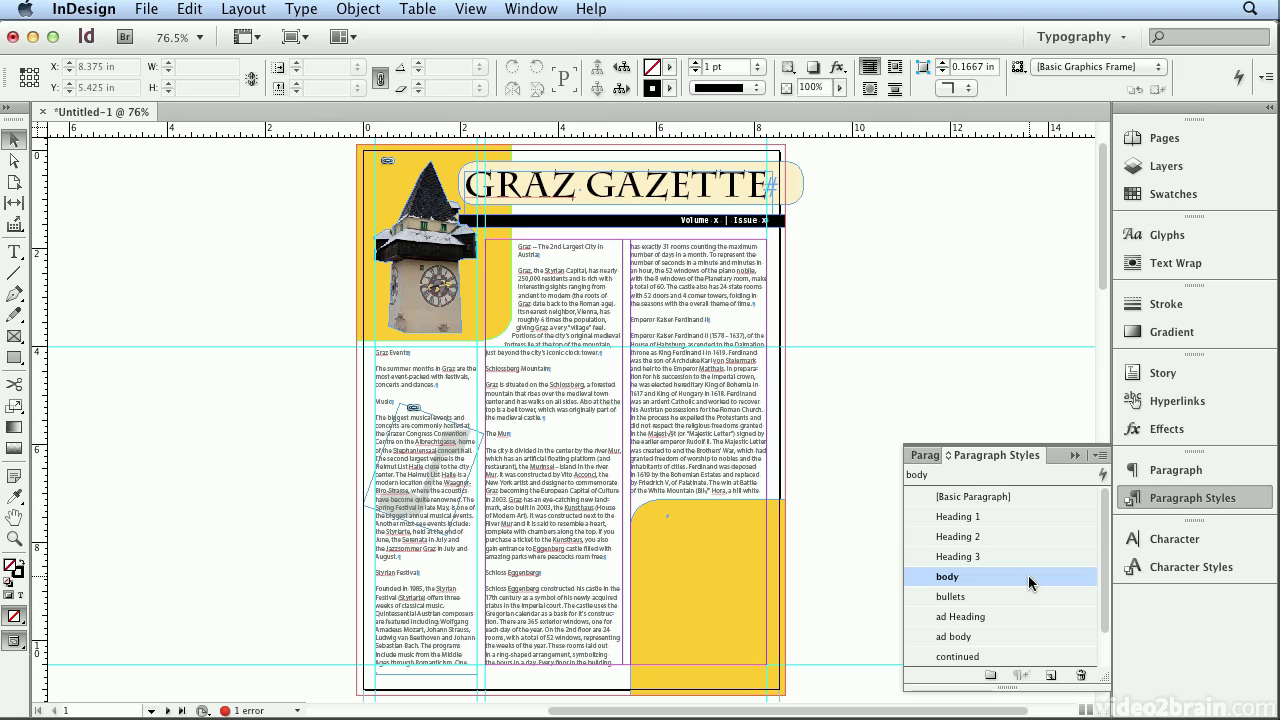
{"action": "double_click", "coordinate": [587, 244]}
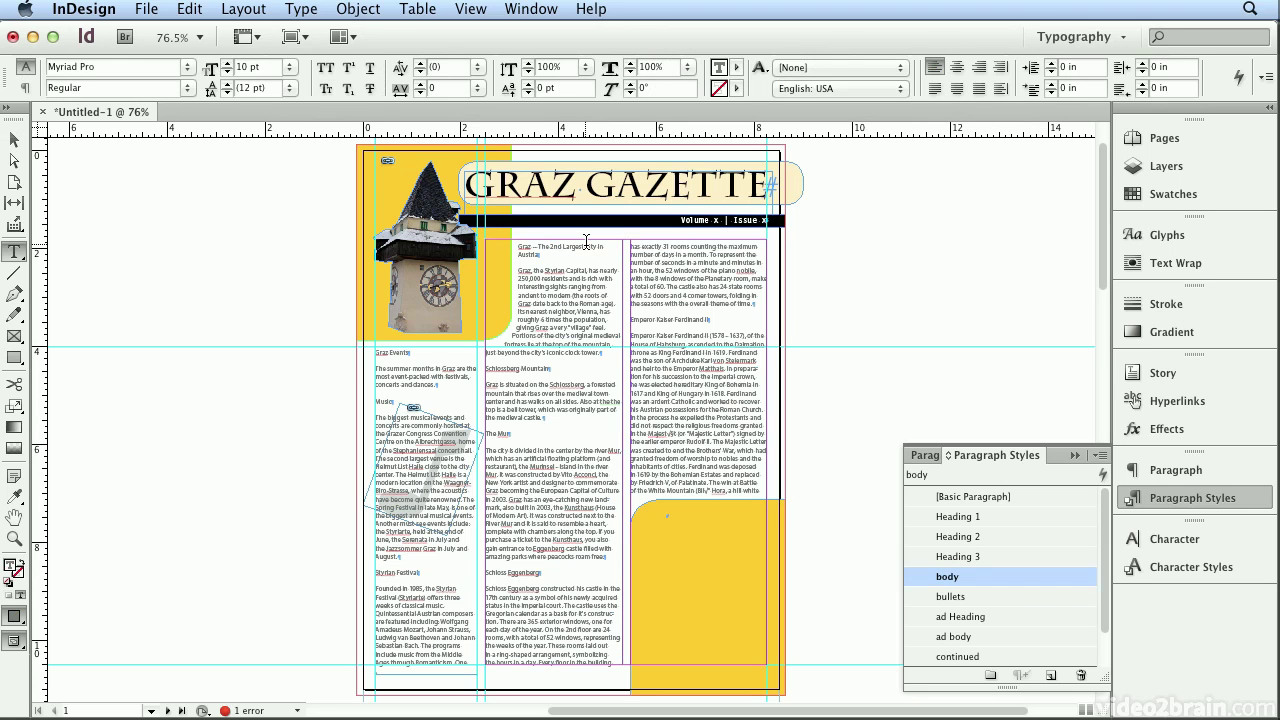
{"action": "left_click", "coordinate": [958, 517]}
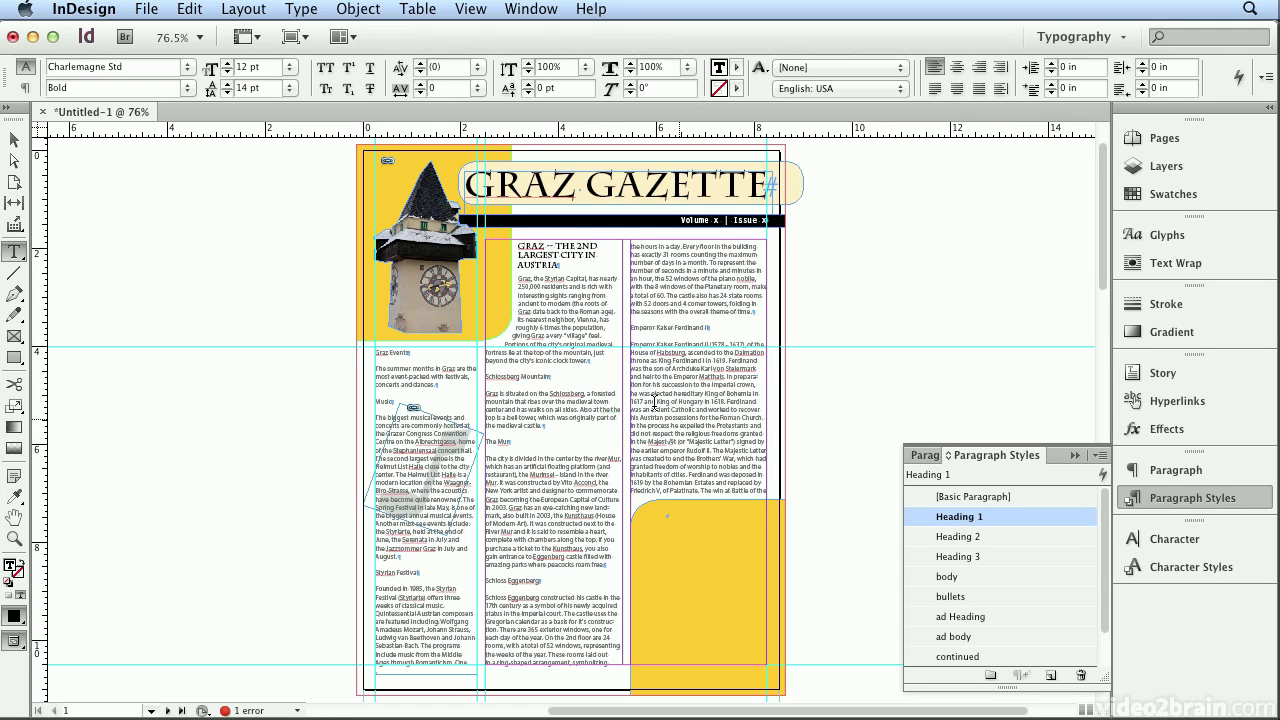
{"action": "left_click", "coordinate": [668, 382]}
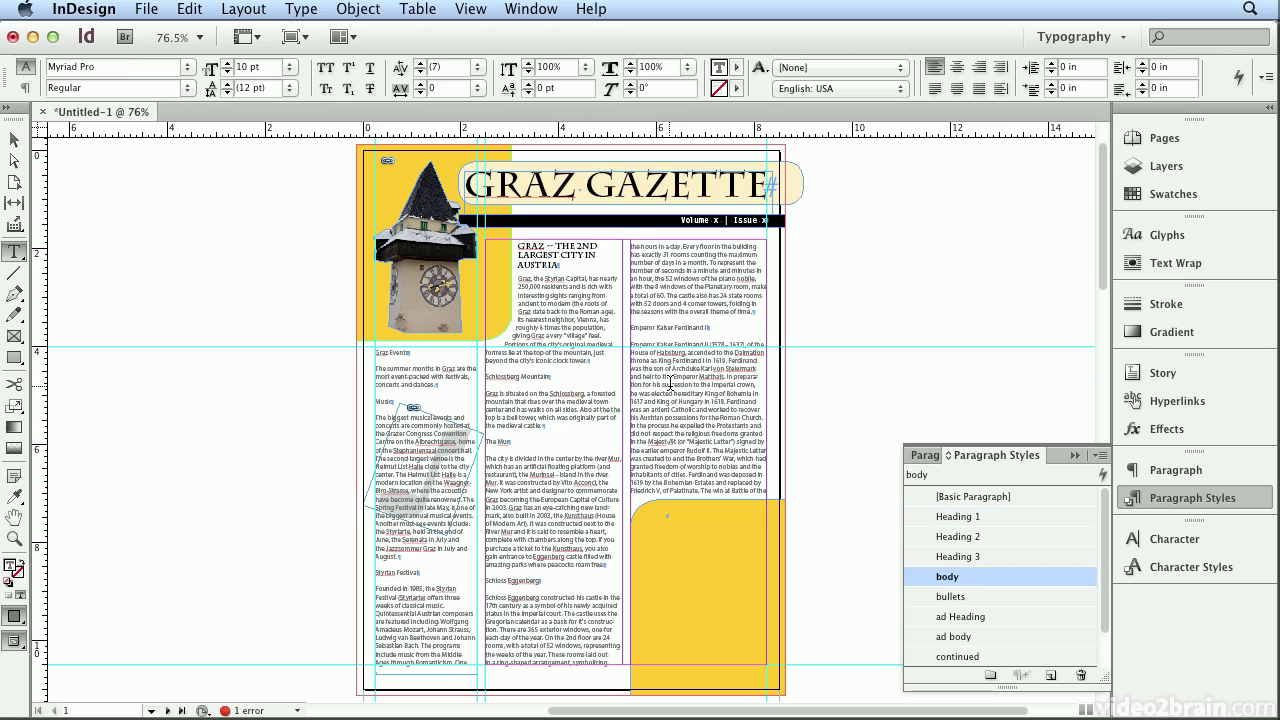
{"action": "left_click", "coordinate": [940, 540]}
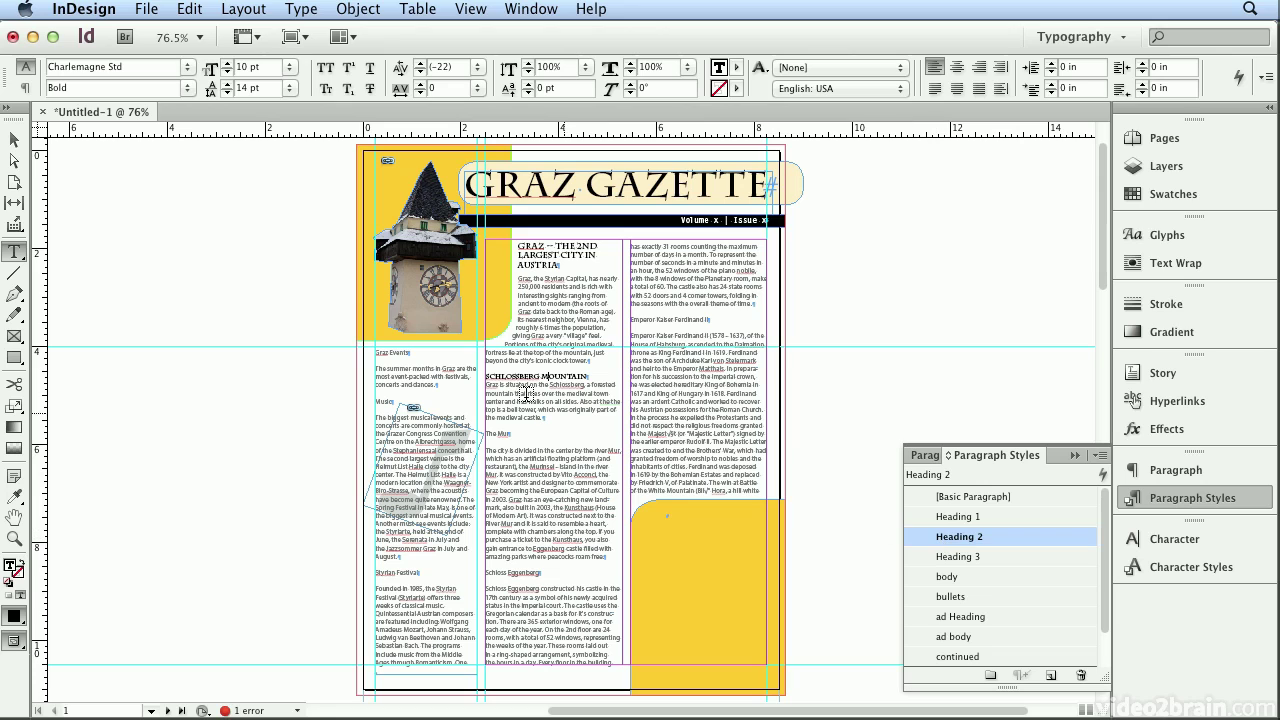
- Eyedropper the Heading 2 format onto The Mur, Schloss Eggenberg, Emperor Kaiser Ferdinand II, Music and Styrian Festival
{"action": "left_click", "coordinate": [11, 497]}
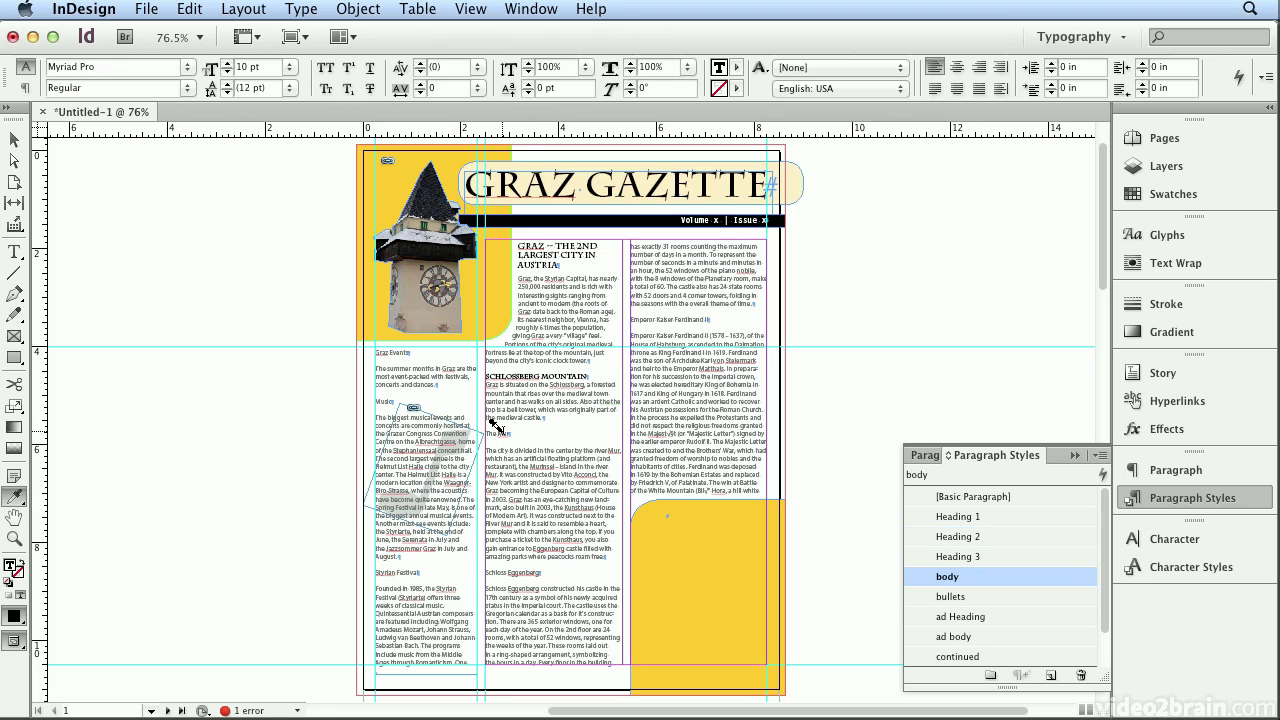
{"action": "left_click", "coordinate": [496, 430]}
{"action": "left_click", "coordinate": [488, 557]}
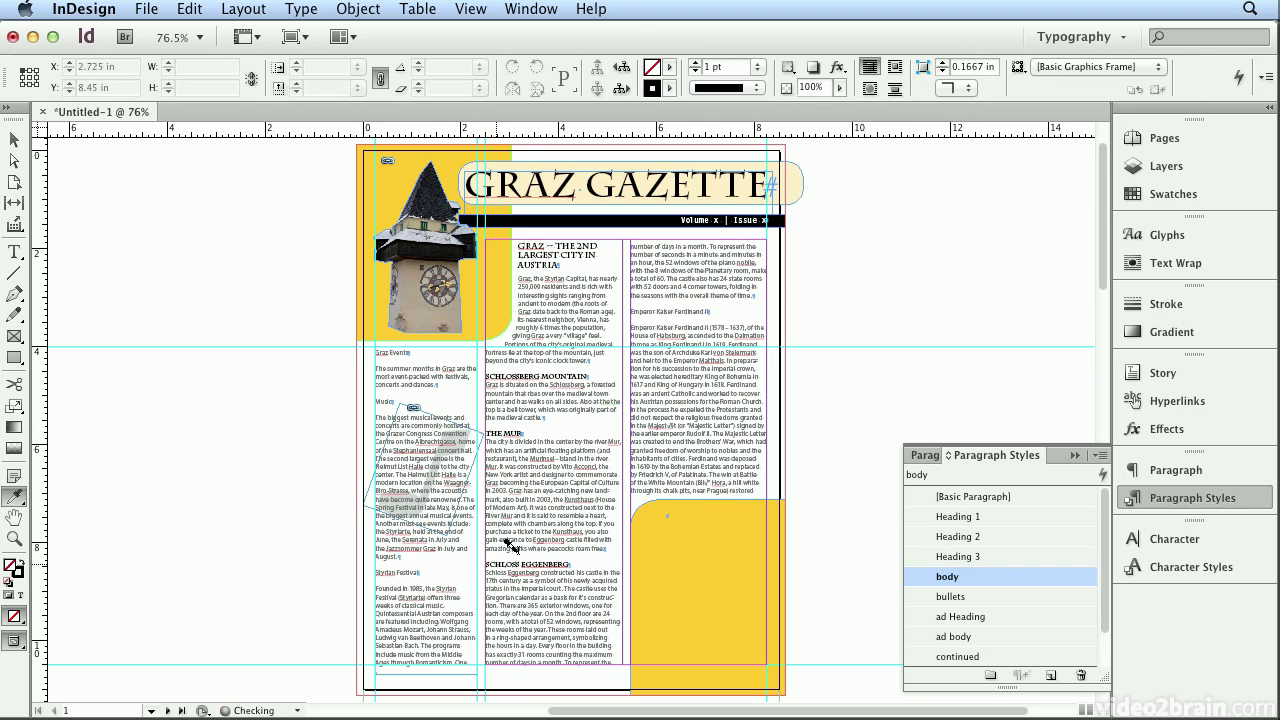
{"action": "left_click", "coordinate": [658, 302]}
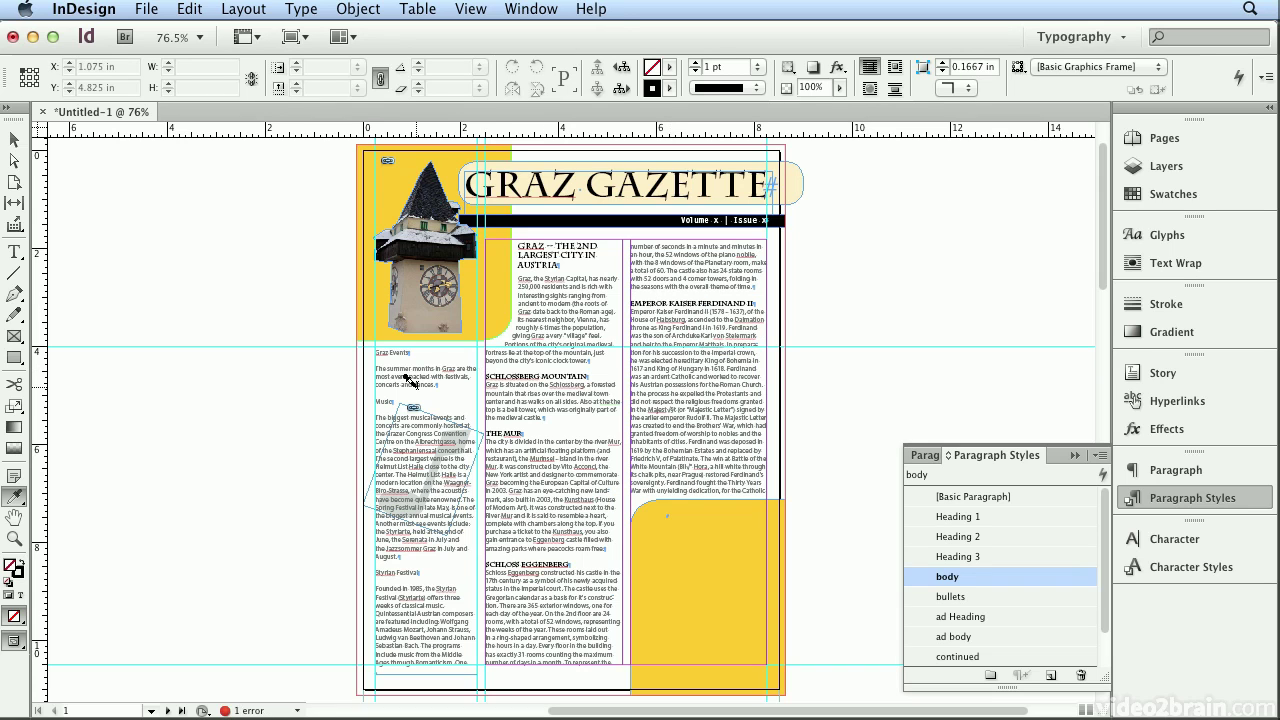
{"action": "left_click", "coordinate": [375, 399]}
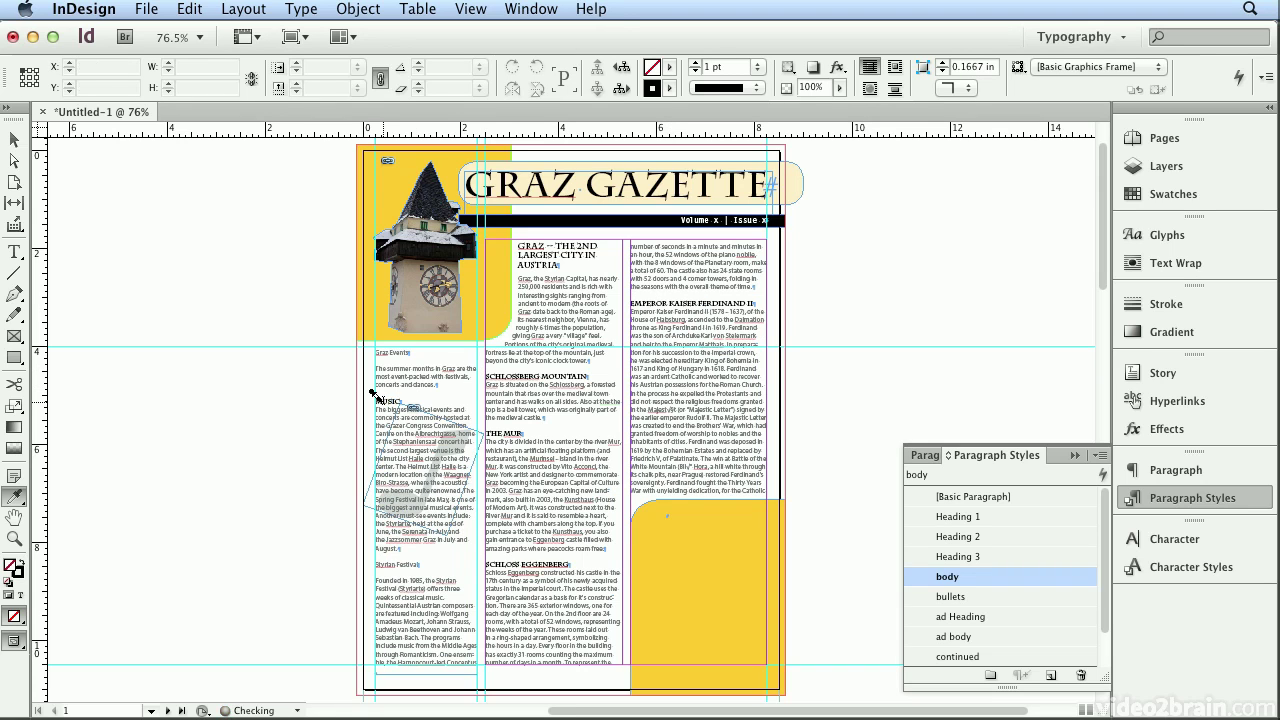
{"action": "left_click", "coordinate": [380, 558]}
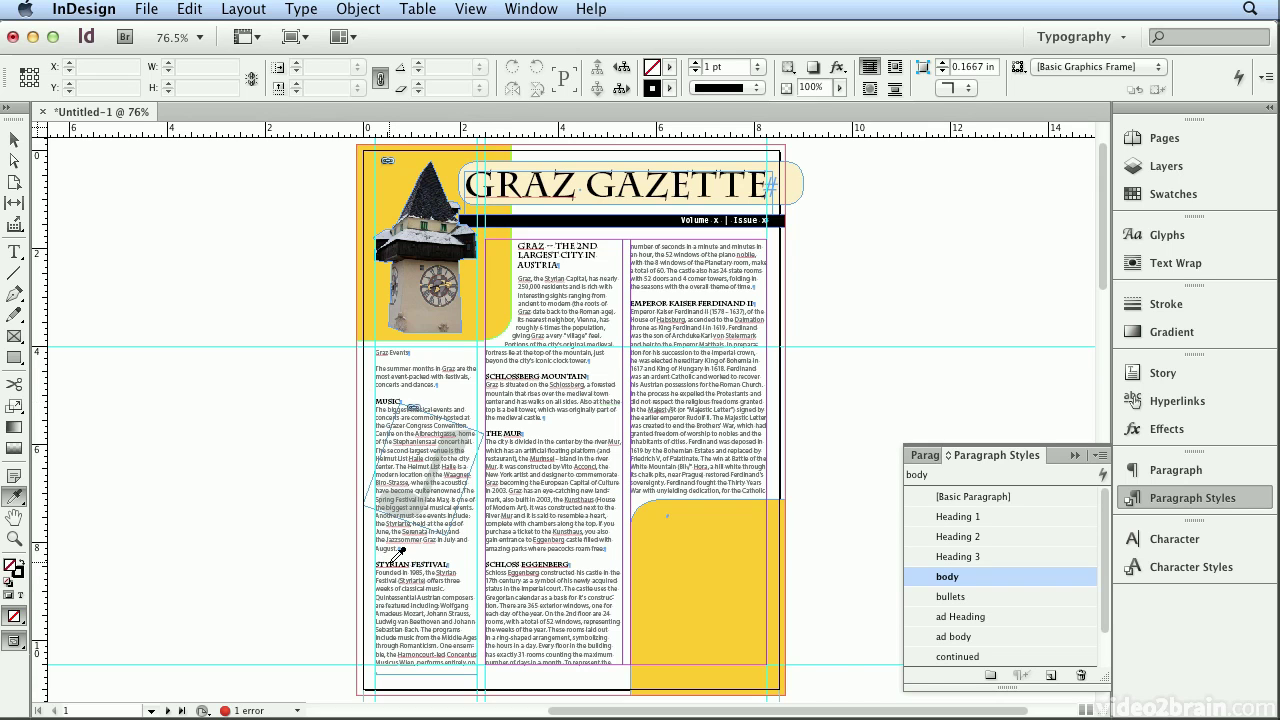
- On page 2, apply the heading format to Armor and Weapons, Schlossbergbahn, Joanneum, Special Events and Culinary Delights
{"action": "key", "text": "shift+Page_Down"}
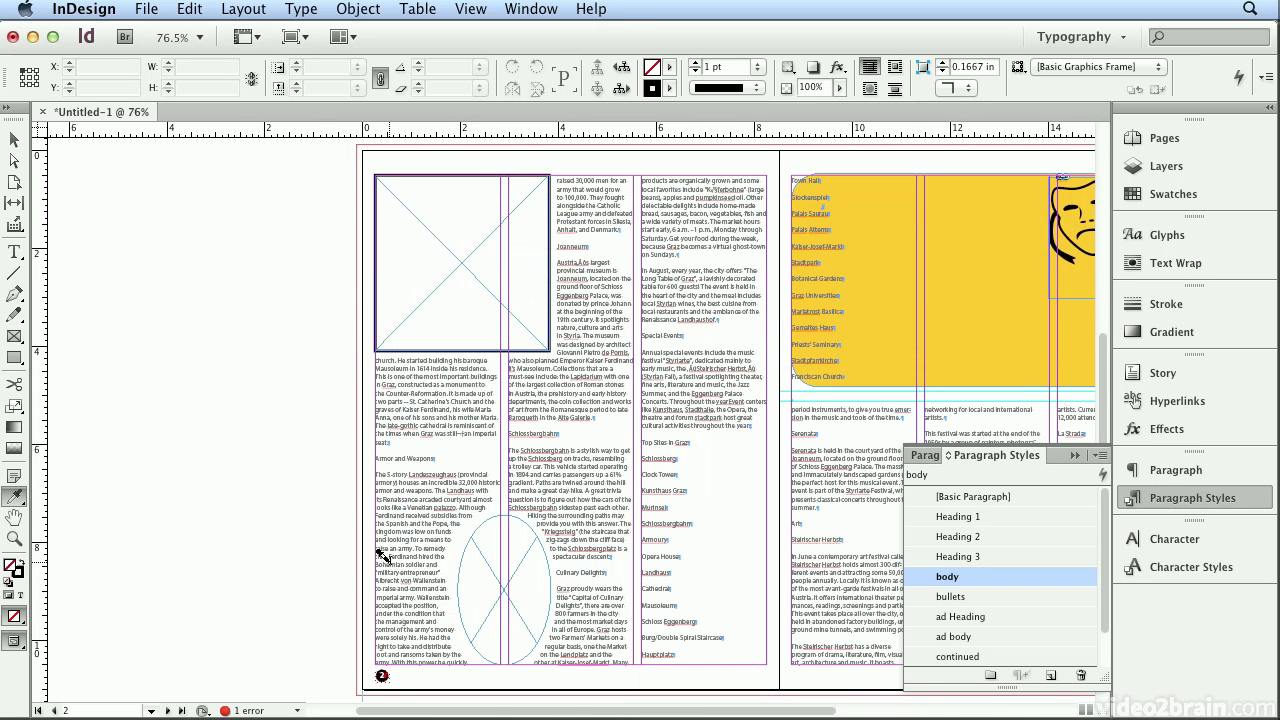
{"action": "left_click", "coordinate": [387, 457]}
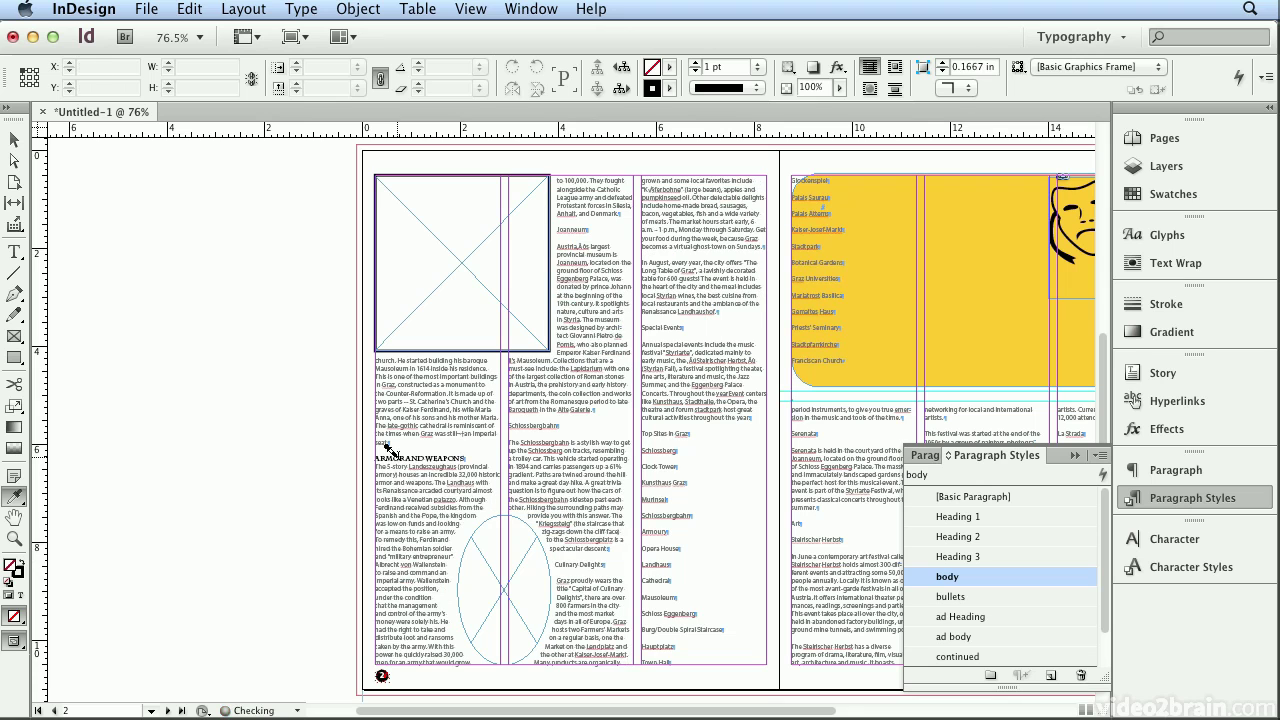
{"action": "left_click", "coordinate": [505, 423]}
{"action": "left_click", "coordinate": [566, 231]}
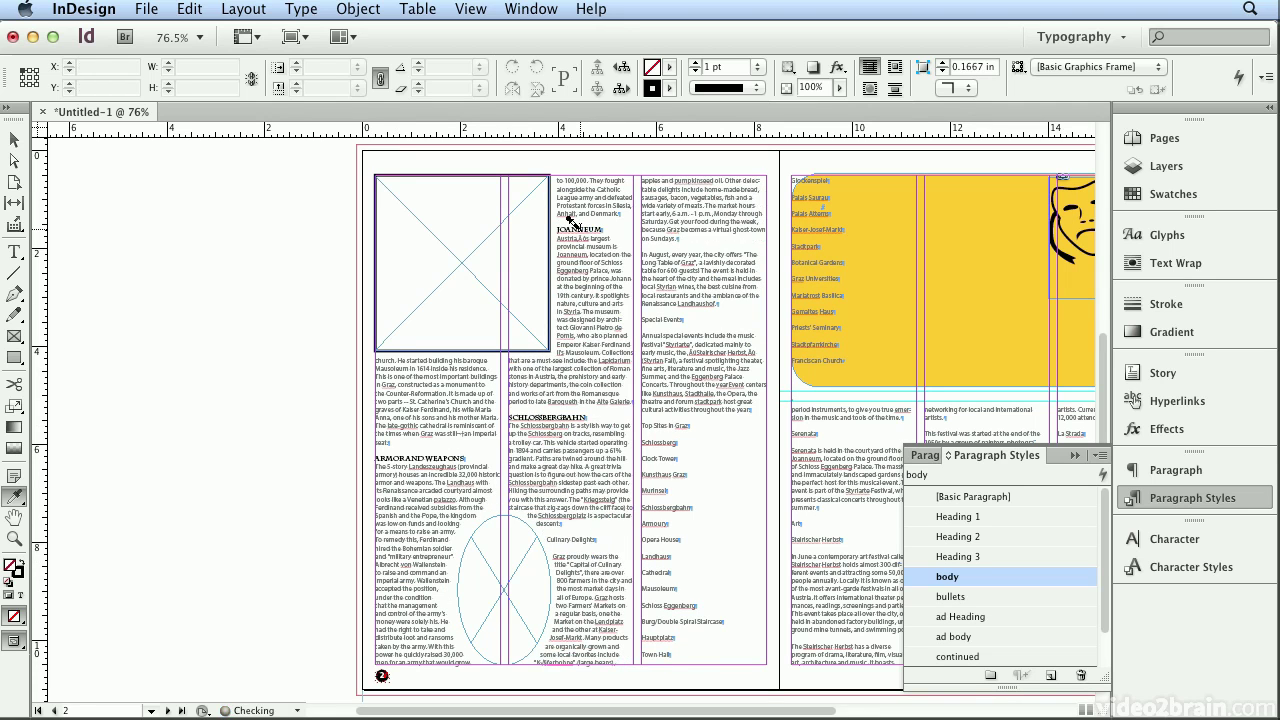
{"action": "left_click", "coordinate": [653, 318]}
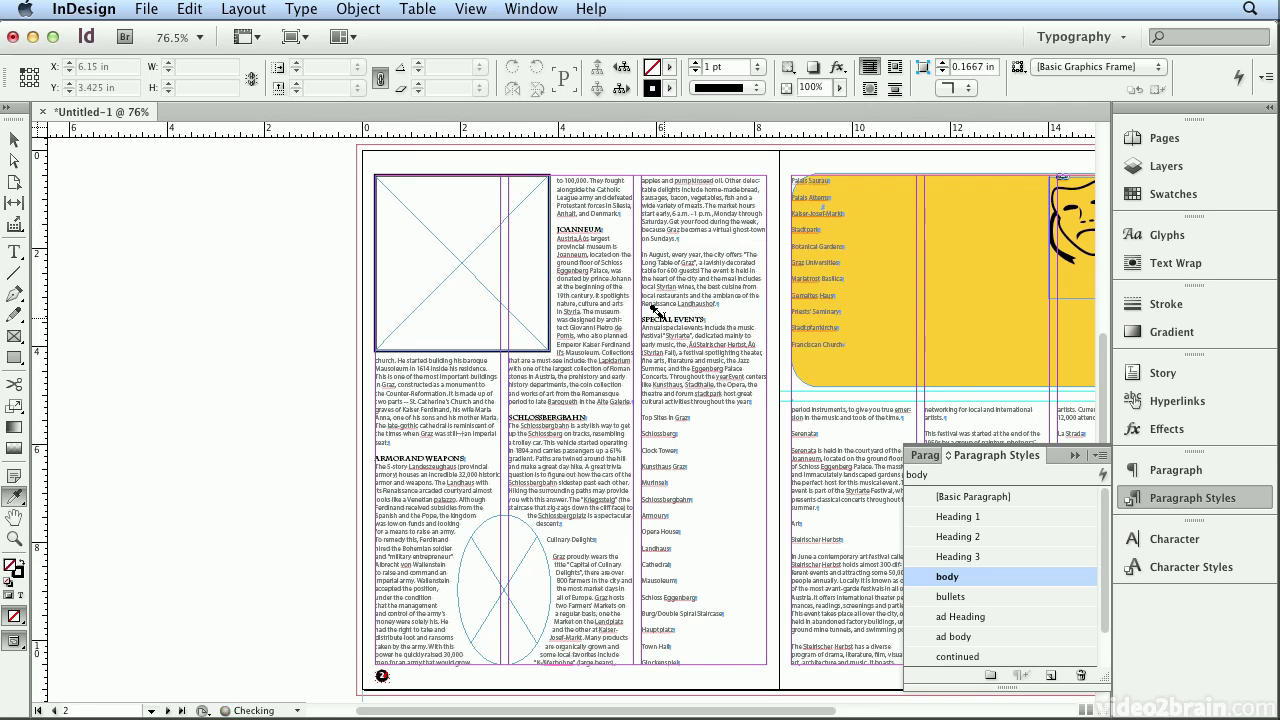
{"action": "left_click", "coordinate": [555, 540]}
- Fill the right page's first column black and fit the whole spread in the window
{"action": "left_click", "coordinate": [805, 424]}
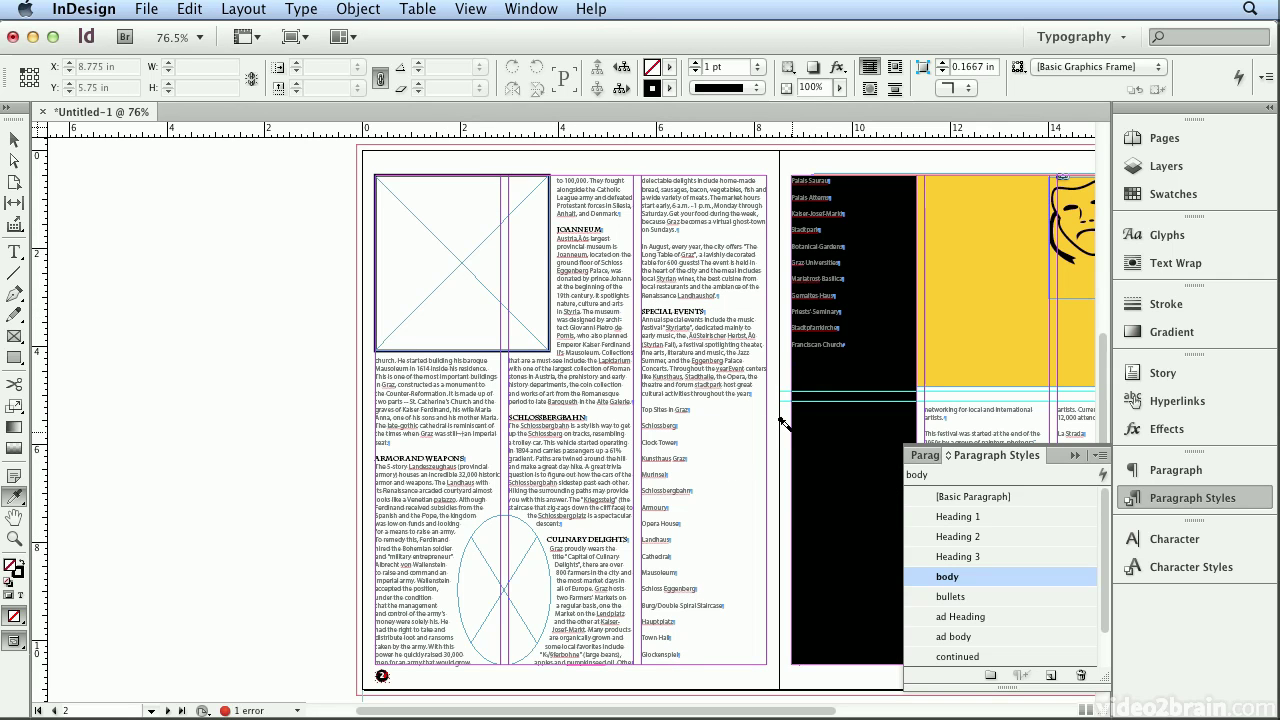
{"action": "left_click", "coordinate": [483, 10]}
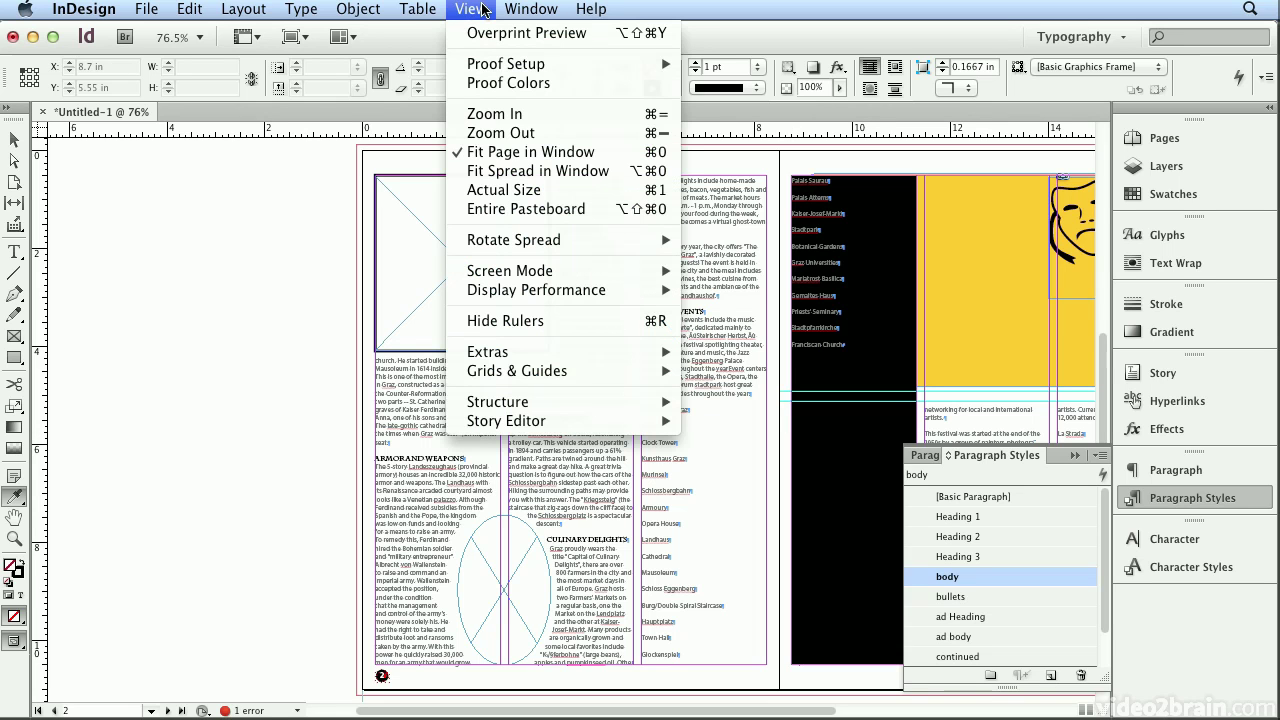
{"action": "left_click", "coordinate": [508, 170]}
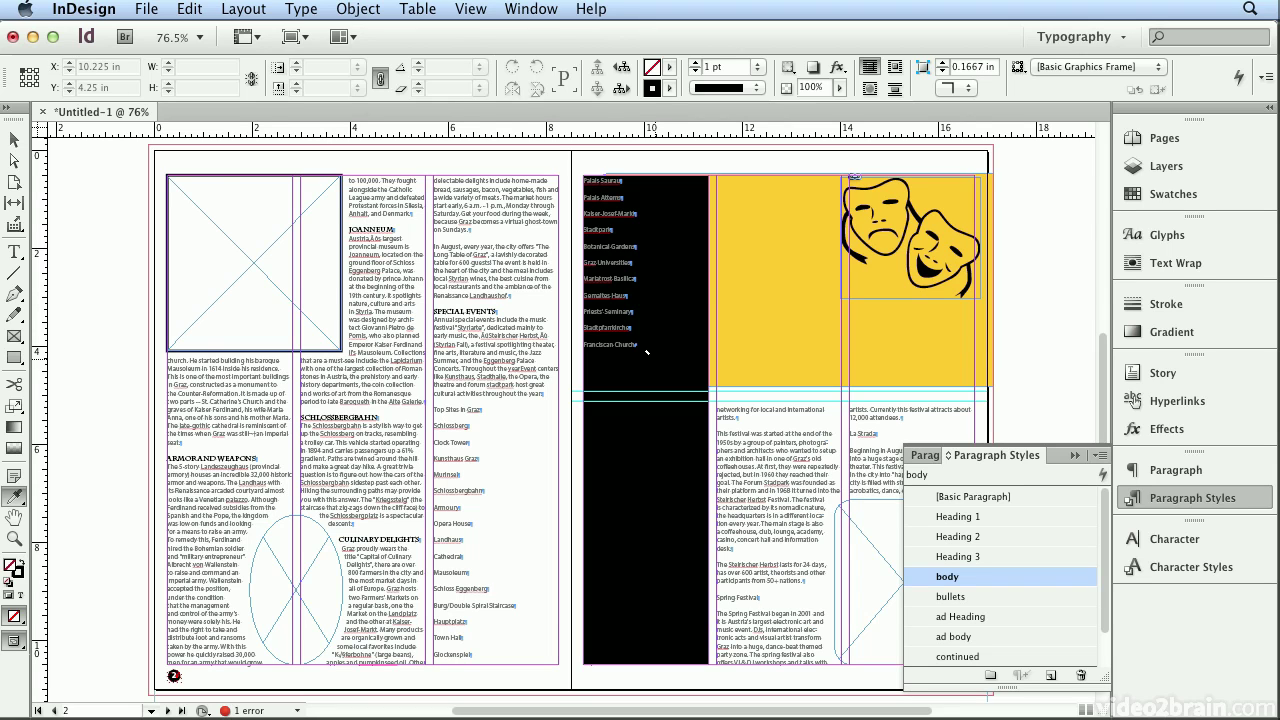
- Undo the black fill so the right page's column is yellow again
{"action": "left_click", "coordinate": [192, 10]}
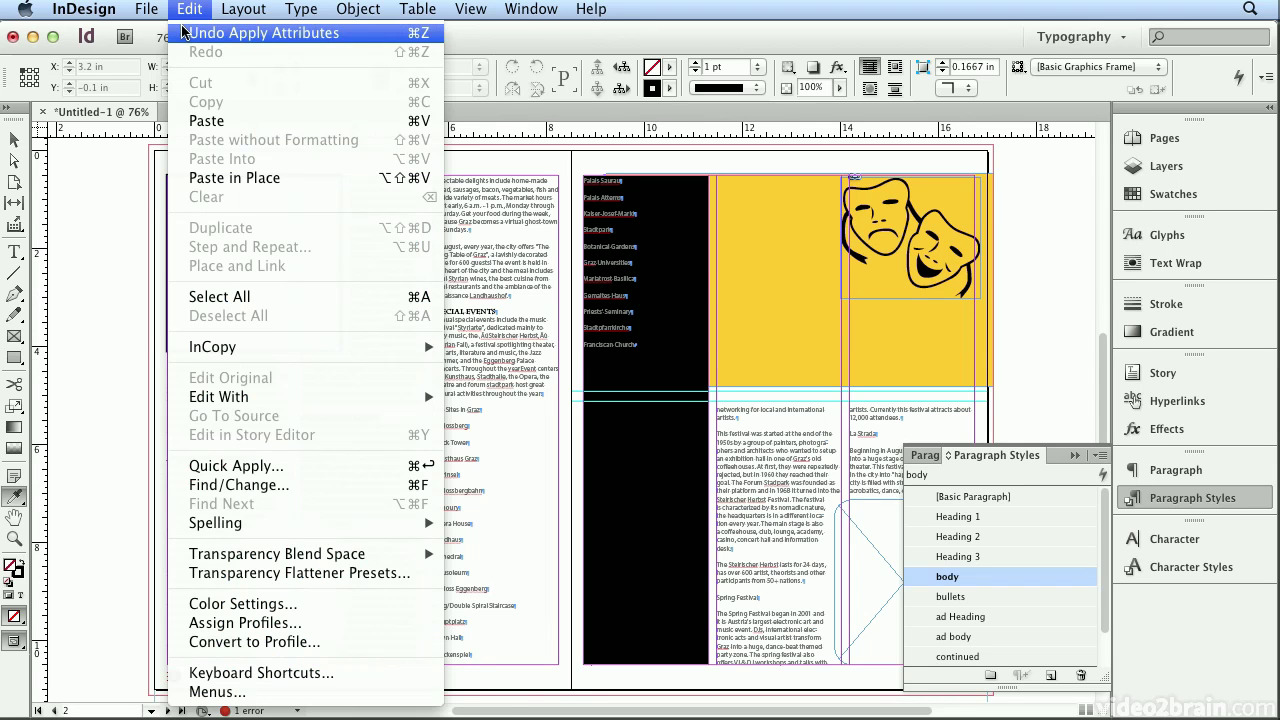
{"action": "left_click", "coordinate": [183, 33]}
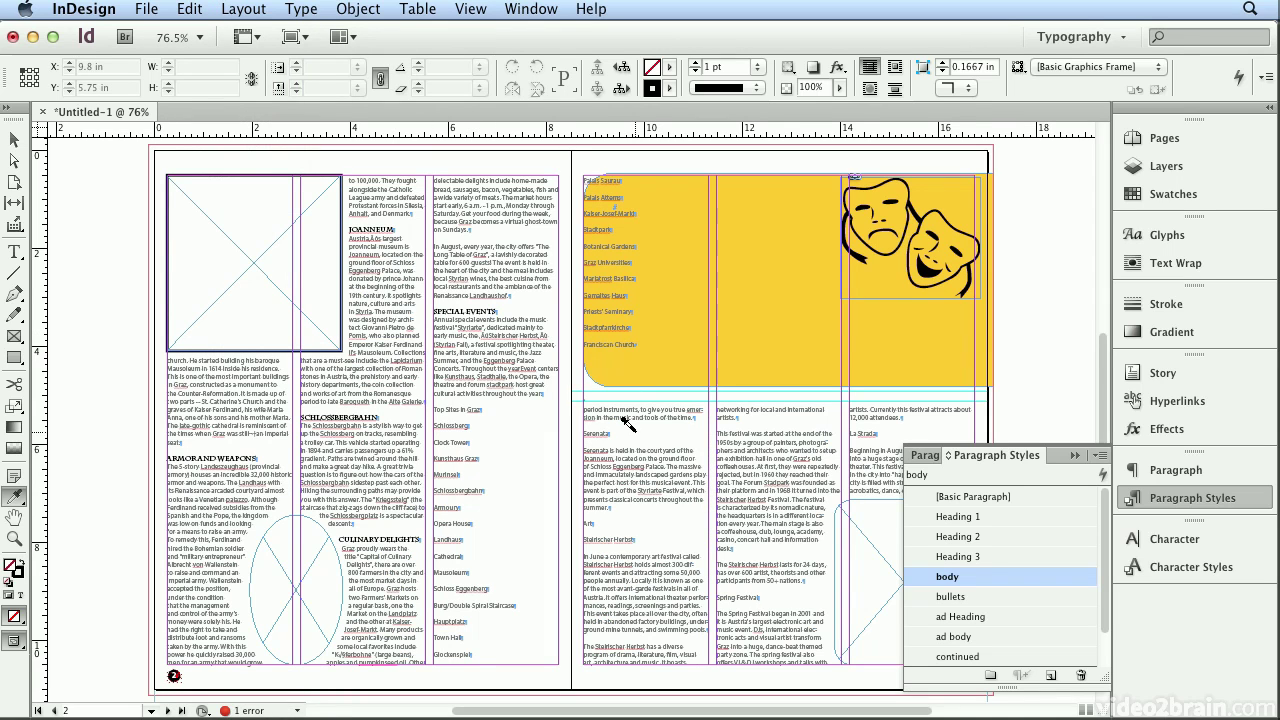
{"action": "left_click", "coordinate": [627, 424]}
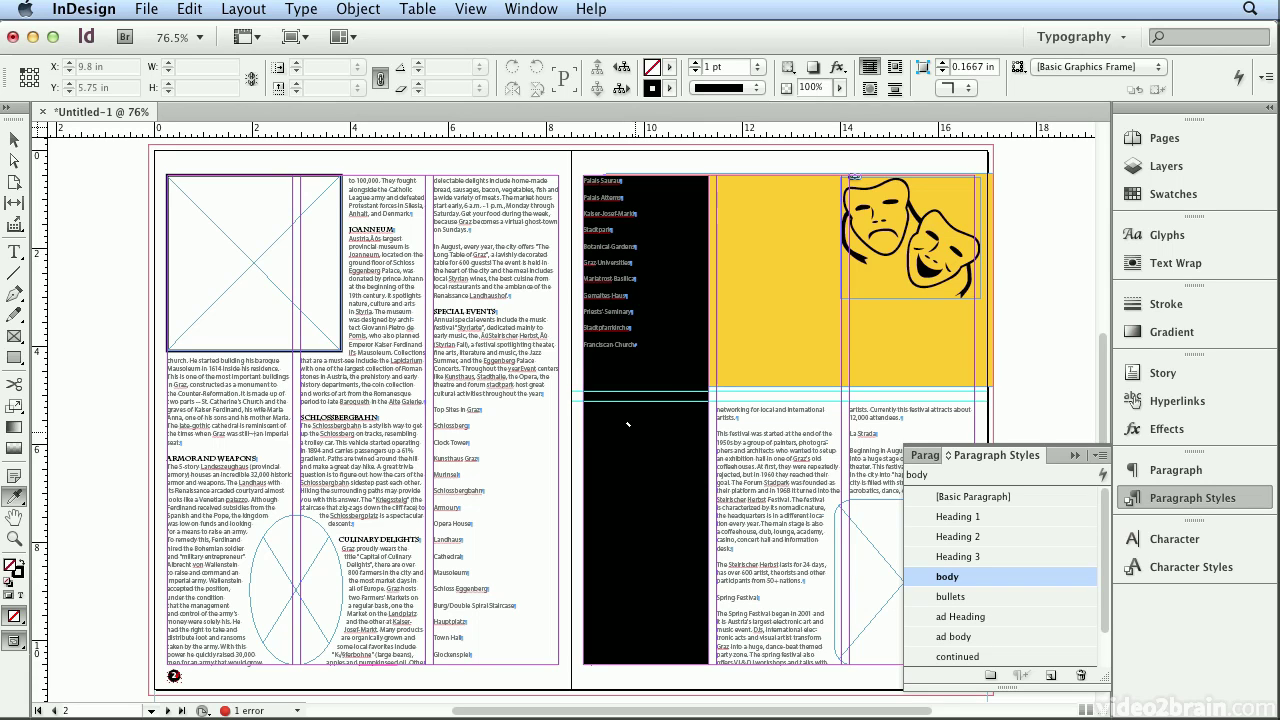
{"action": "left_click", "coordinate": [198, 10]}
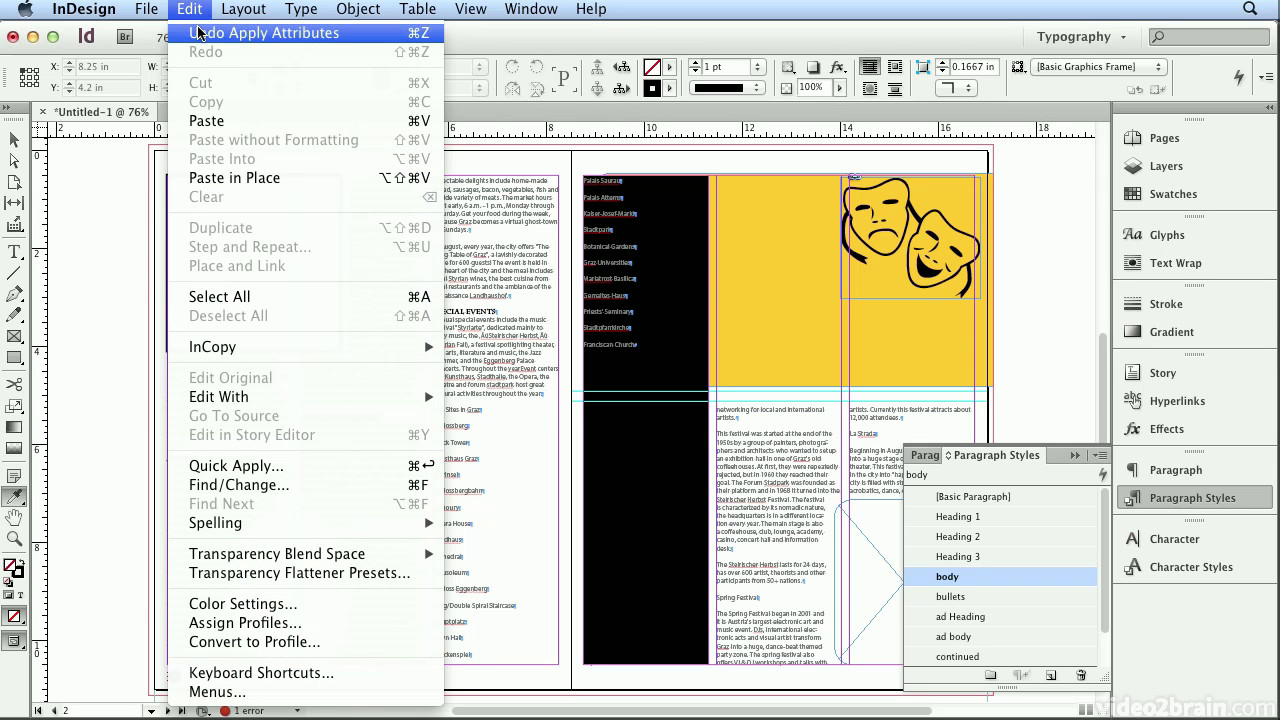
{"action": "left_click", "coordinate": [198, 33]}
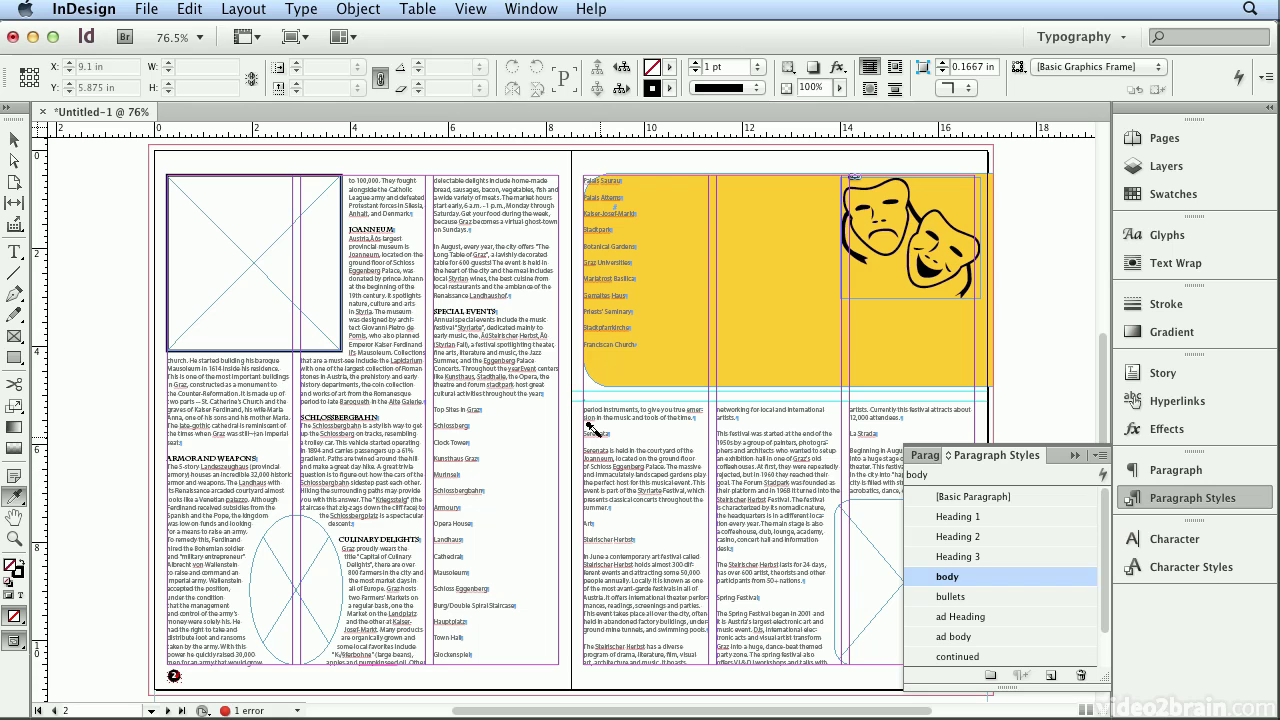
- Apply the bold heading format to Spring Festival and La Strada on page 3
{"action": "left_click", "coordinate": [590, 425]}
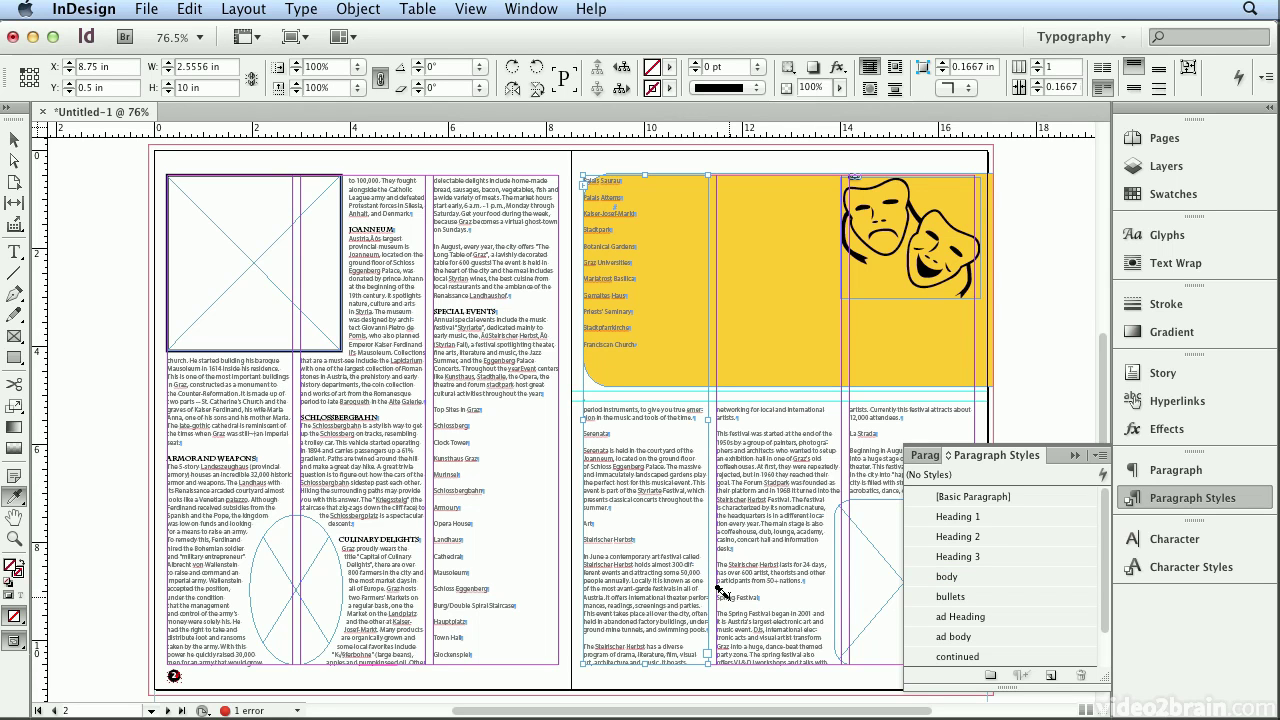
{"action": "left_click", "coordinate": [722, 592]}
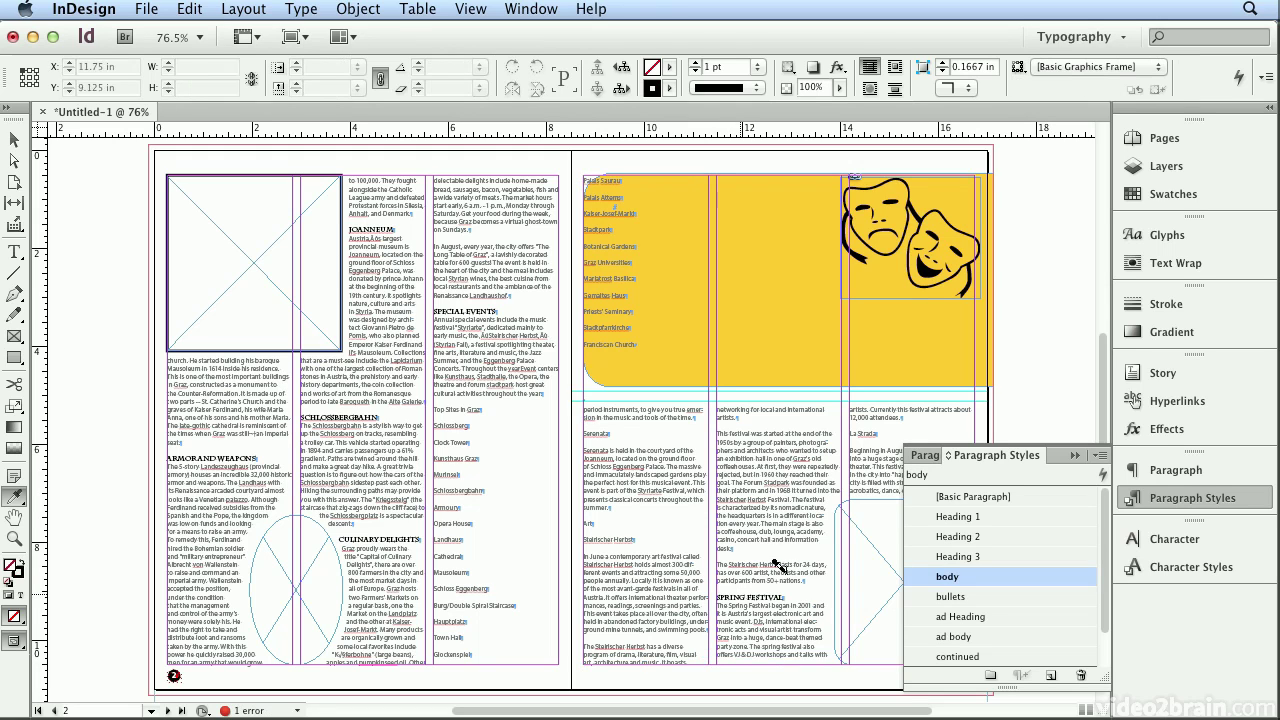
{"action": "left_click", "coordinate": [855, 429]}
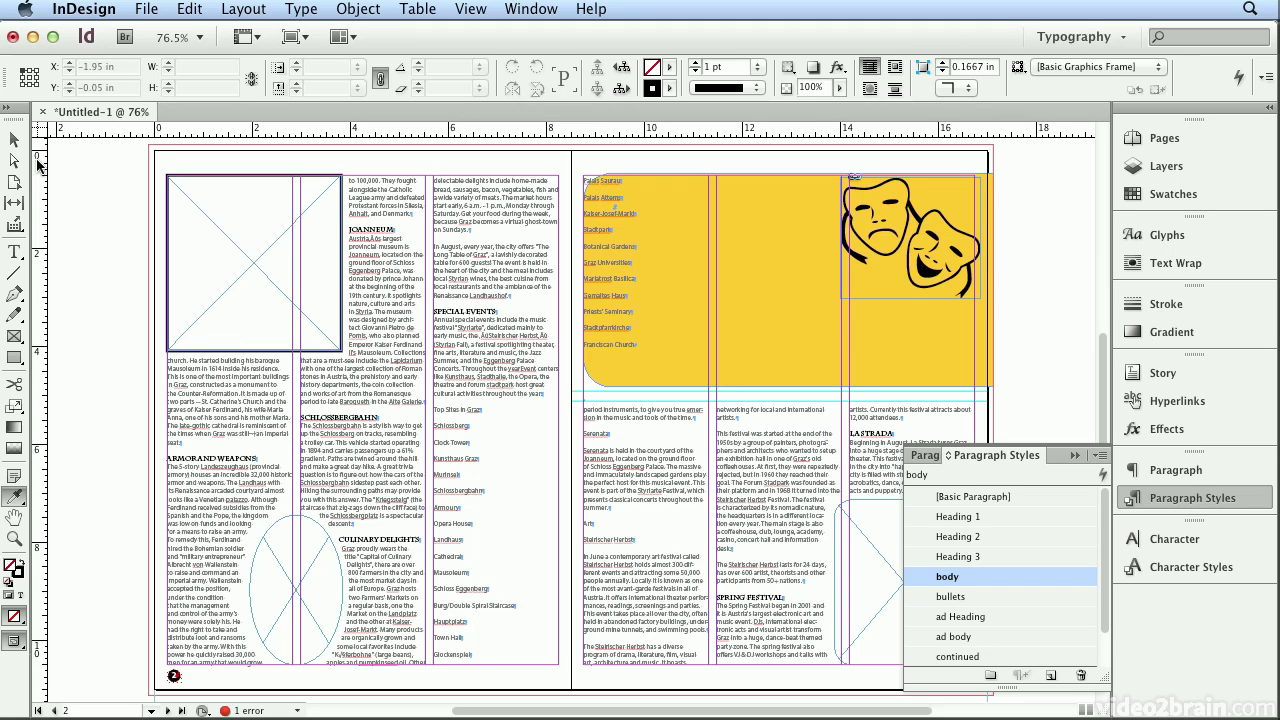
- Select the right page's text frame and yellow rounded frame, then place the cursor in SPECIAL EVENTS
{"action": "left_click", "coordinate": [14, 139]}
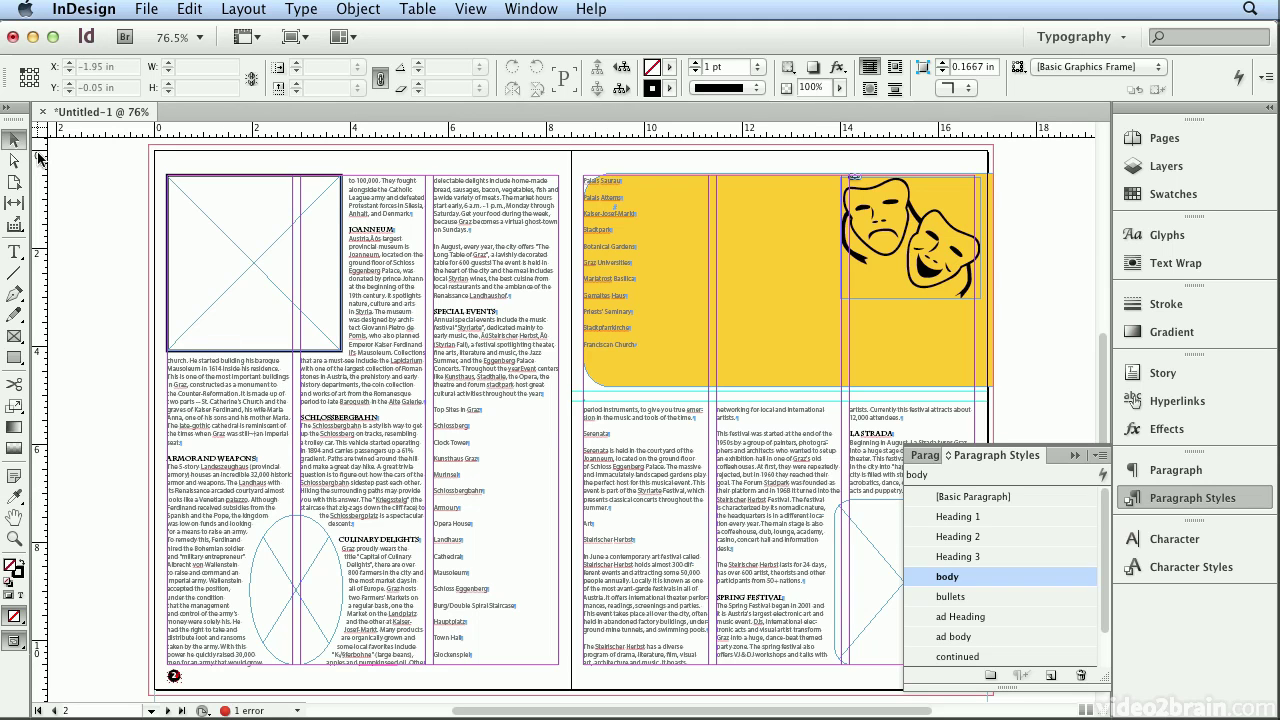
{"action": "left_click", "coordinate": [620, 481]}
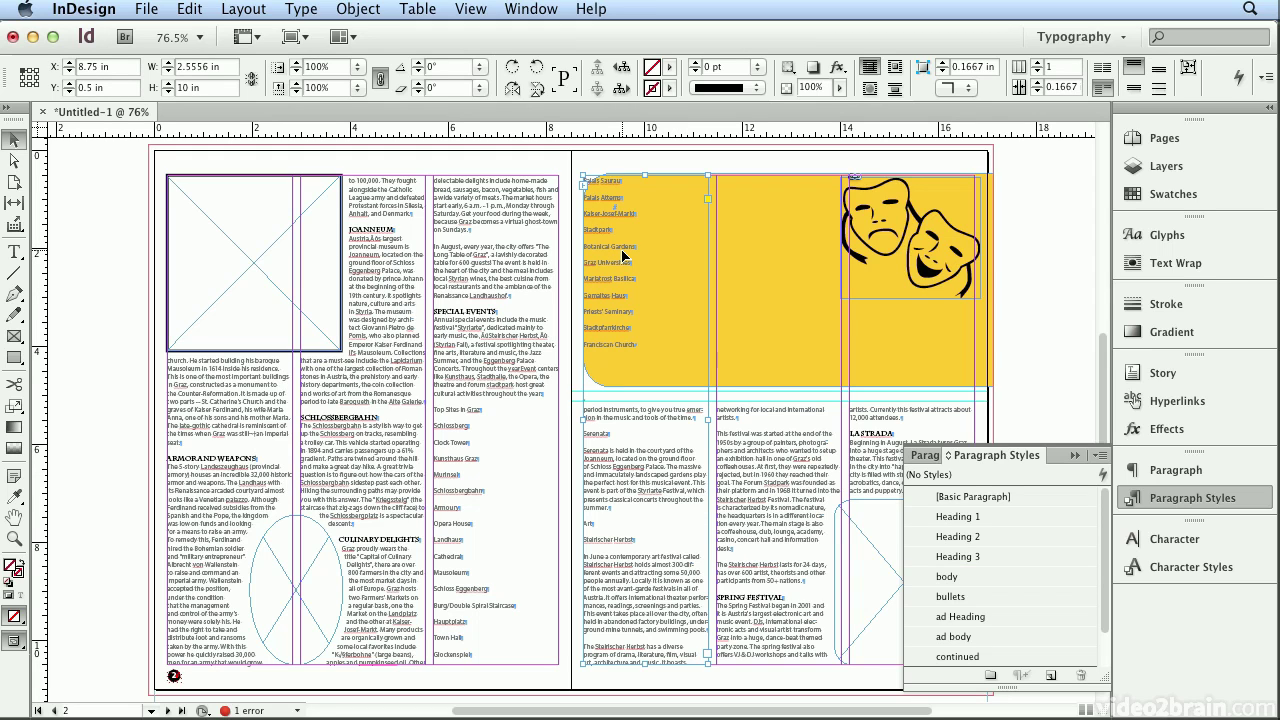
{"action": "left_click", "coordinate": [622, 256]}
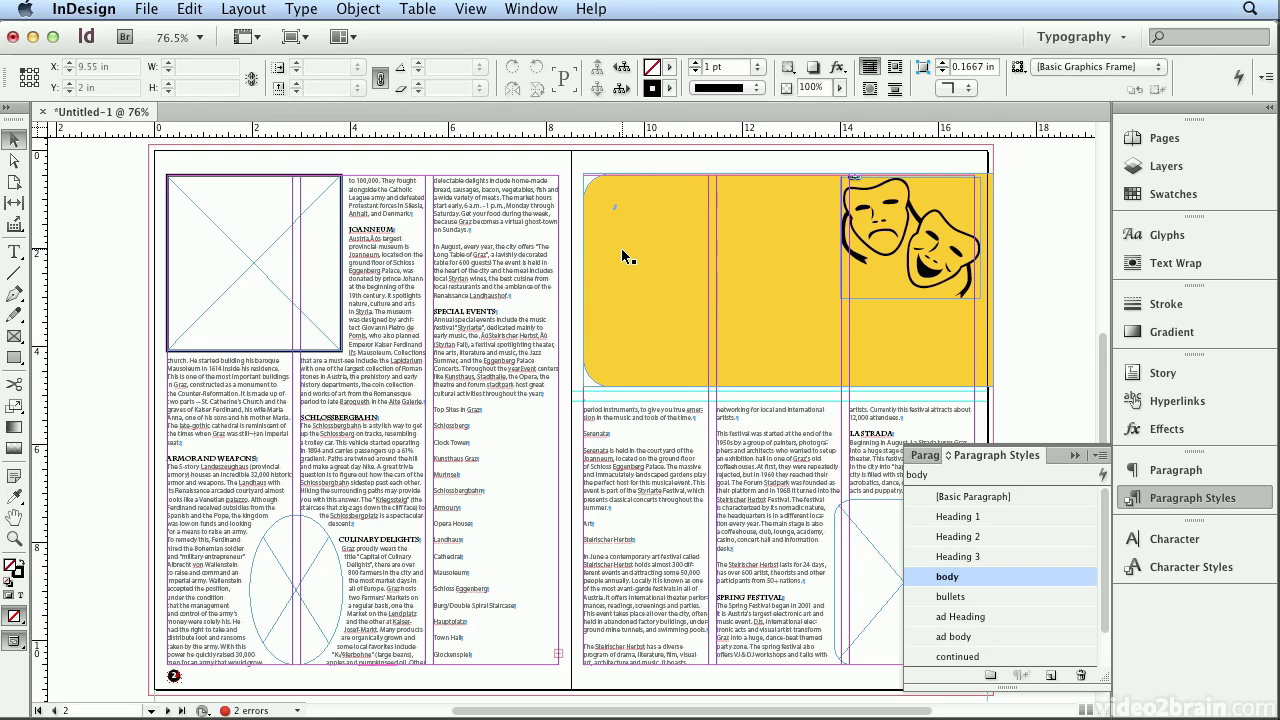
{"action": "left_click", "coordinate": [622, 256]}
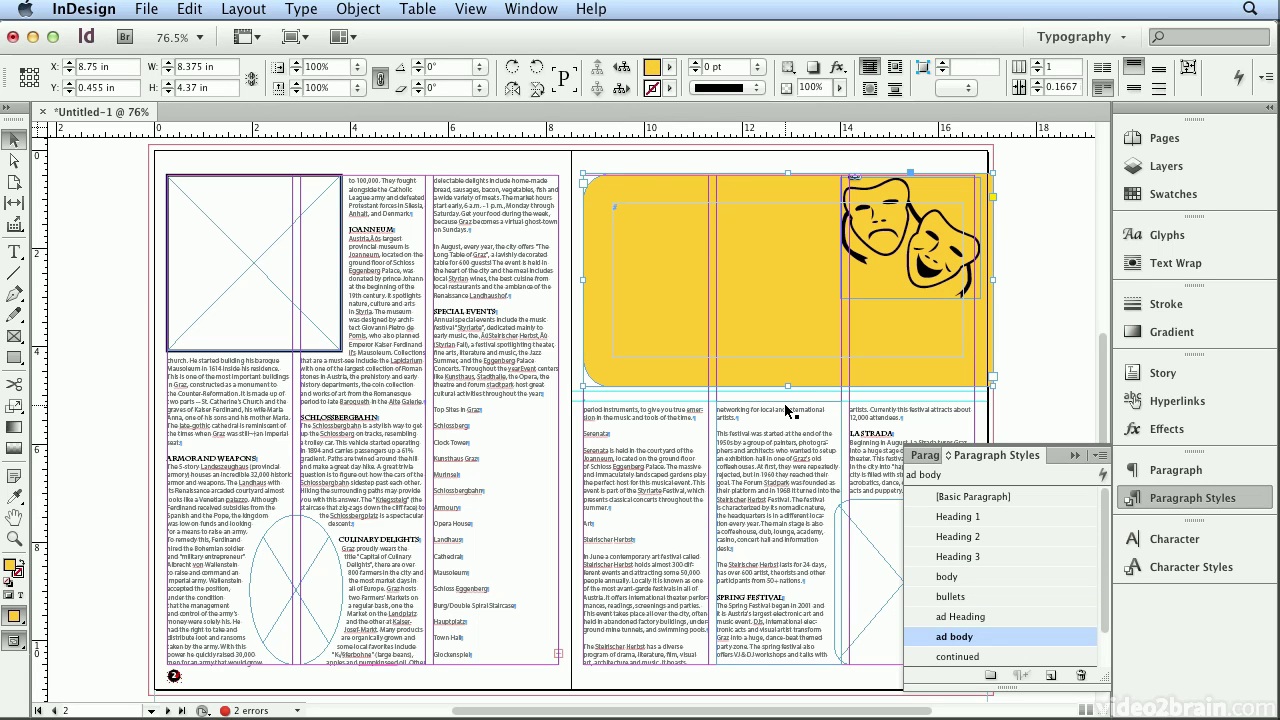
{"action": "left_click", "coordinate": [612, 410]}
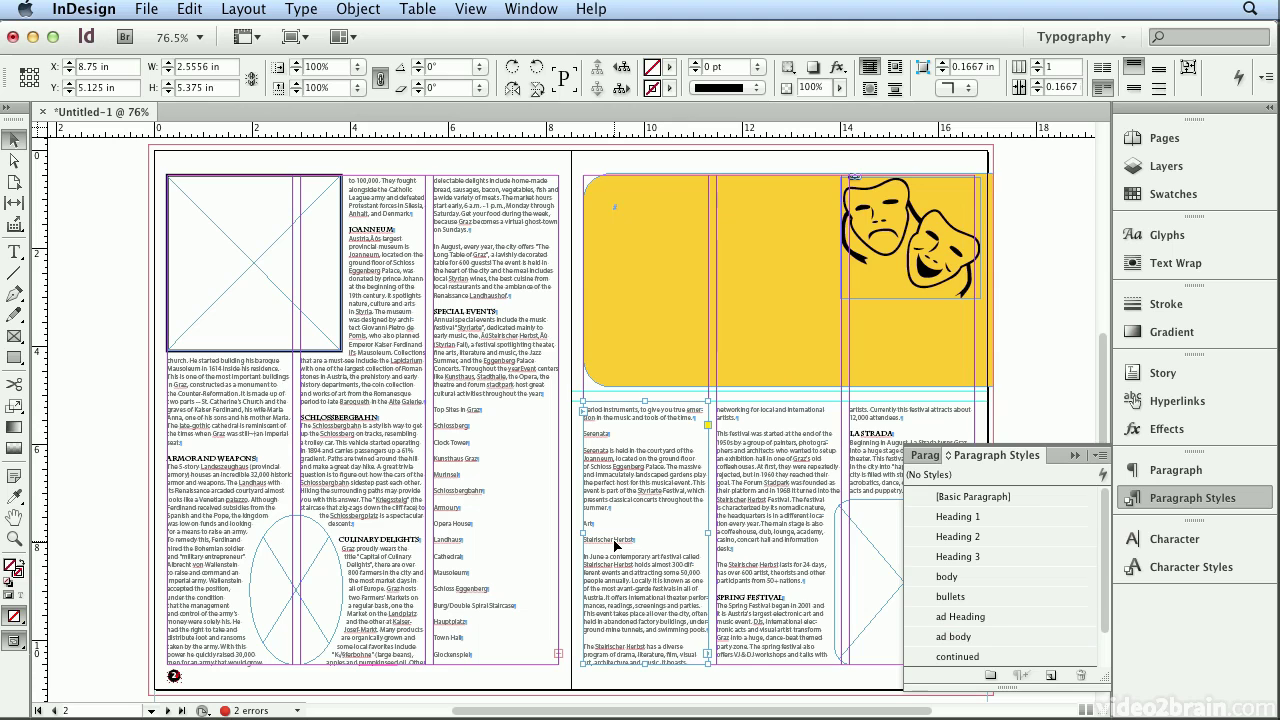
{"action": "double_click", "coordinate": [484, 312]}
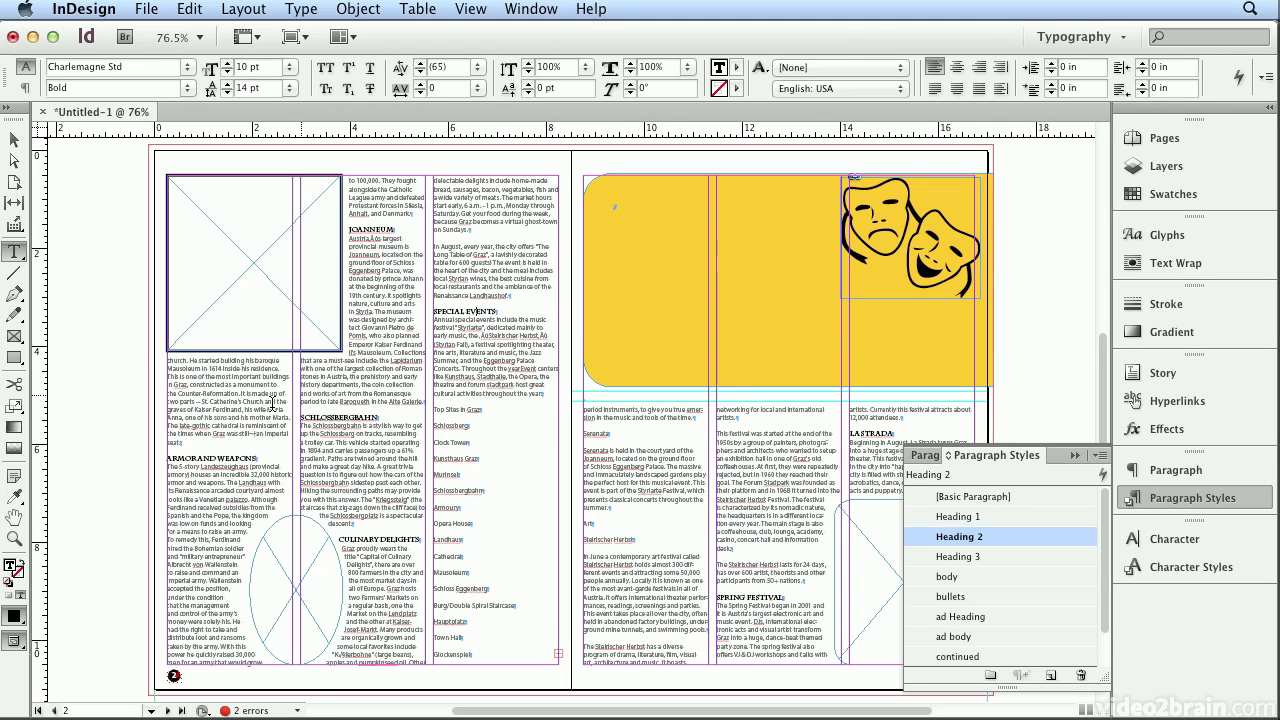
- Copy the SPECIAL EVENTS heading formatting to Serenata and Steirischer Herbst with the Eyedropper
{"action": "left_click", "coordinate": [15, 498]}
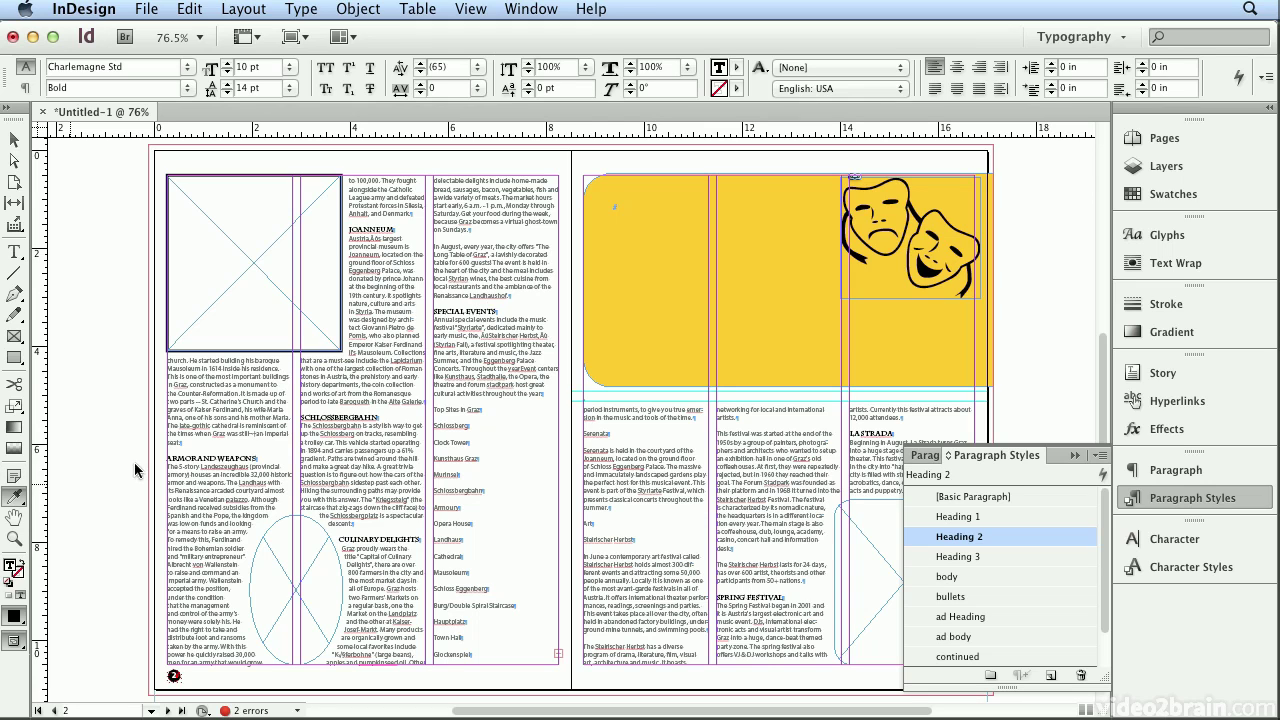
{"action": "left_click", "coordinate": [458, 300]}
{"action": "left_click", "coordinate": [592, 426]}
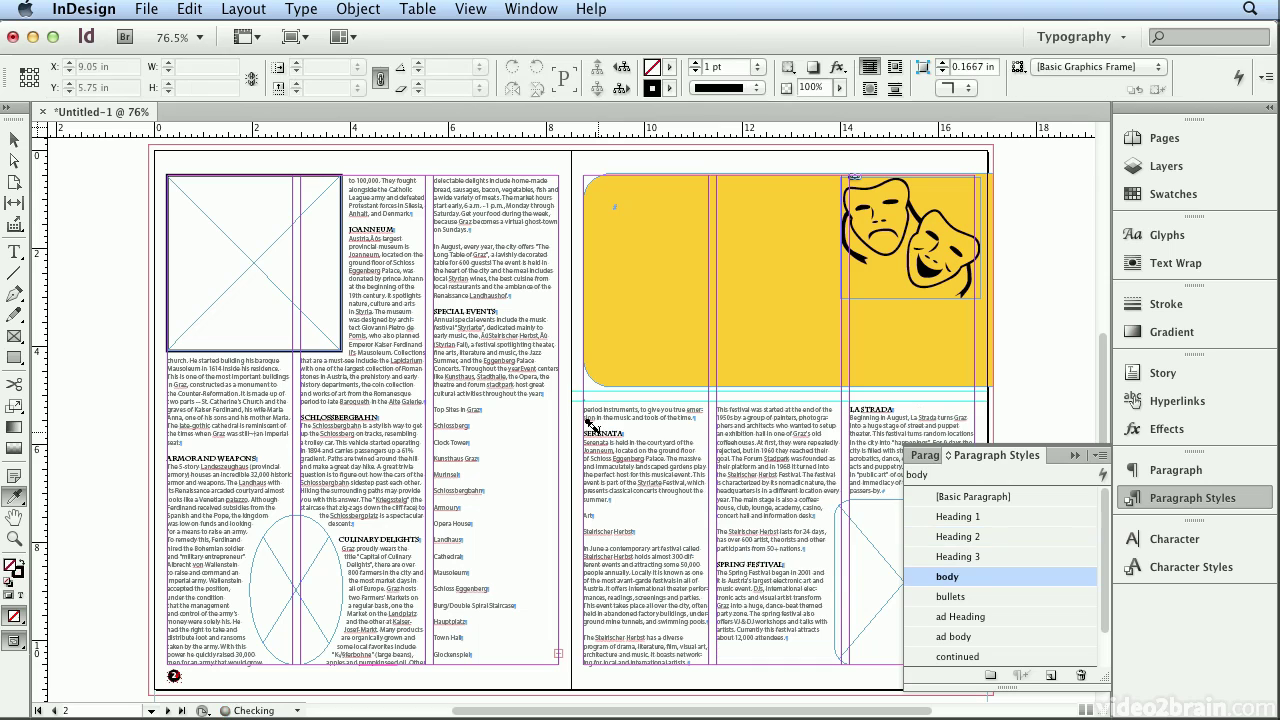
{"action": "left_click", "coordinate": [591, 527]}
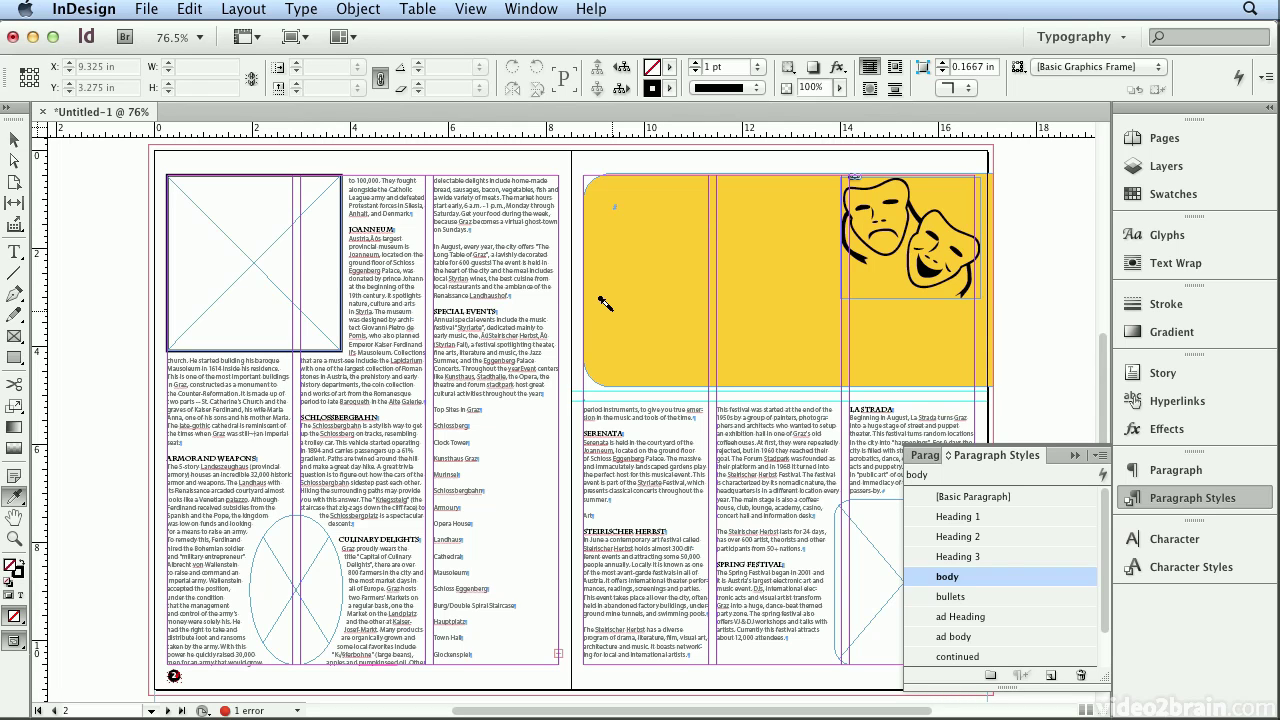
- Apply the bullets paragraph style to the sites list from Schlossberg to Town Hall
{"action": "left_click", "coordinate": [15, 252]}
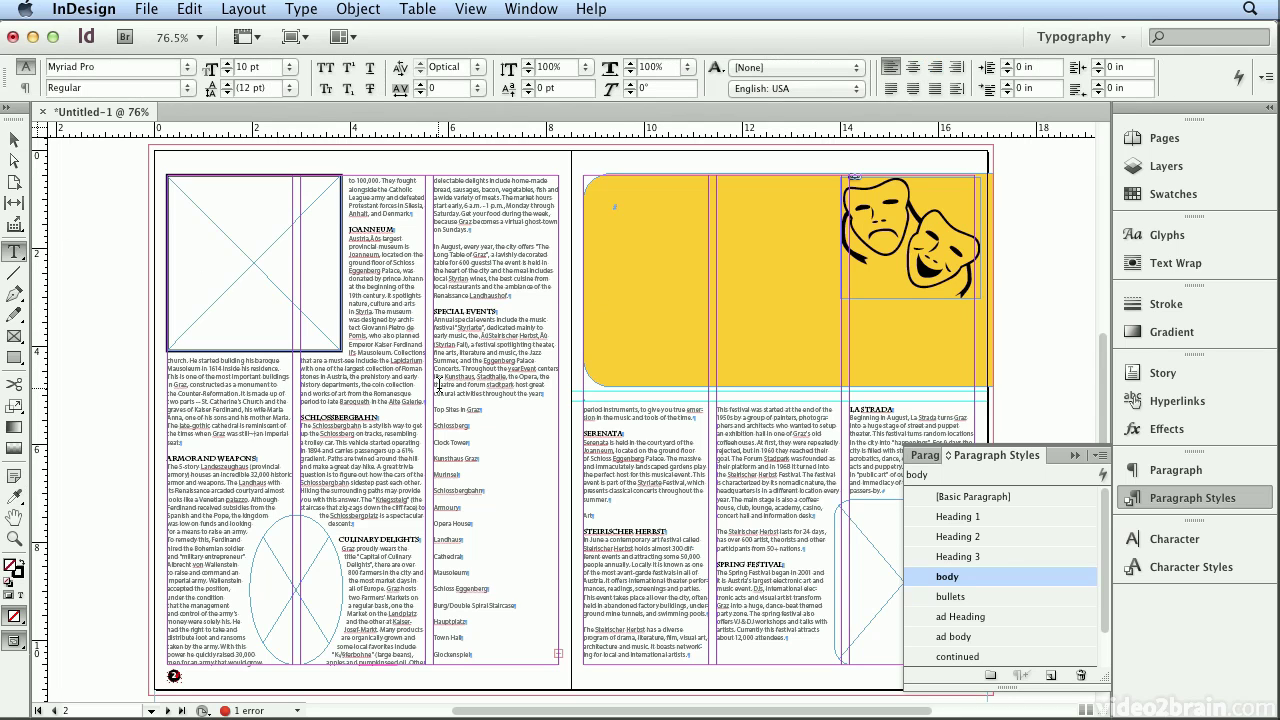
{"action": "left_click_drag", "start_coordinate": [440, 420], "coordinate": [500, 655]}
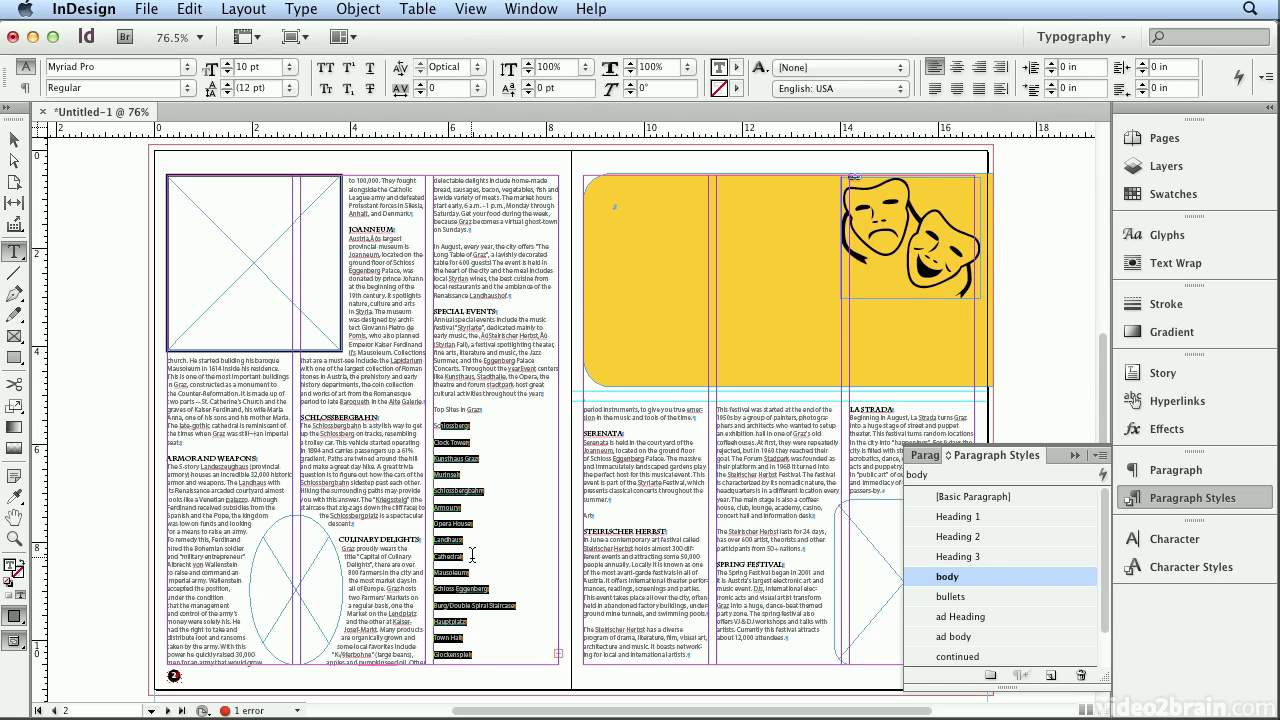
{"action": "left_click", "coordinate": [950, 596]}
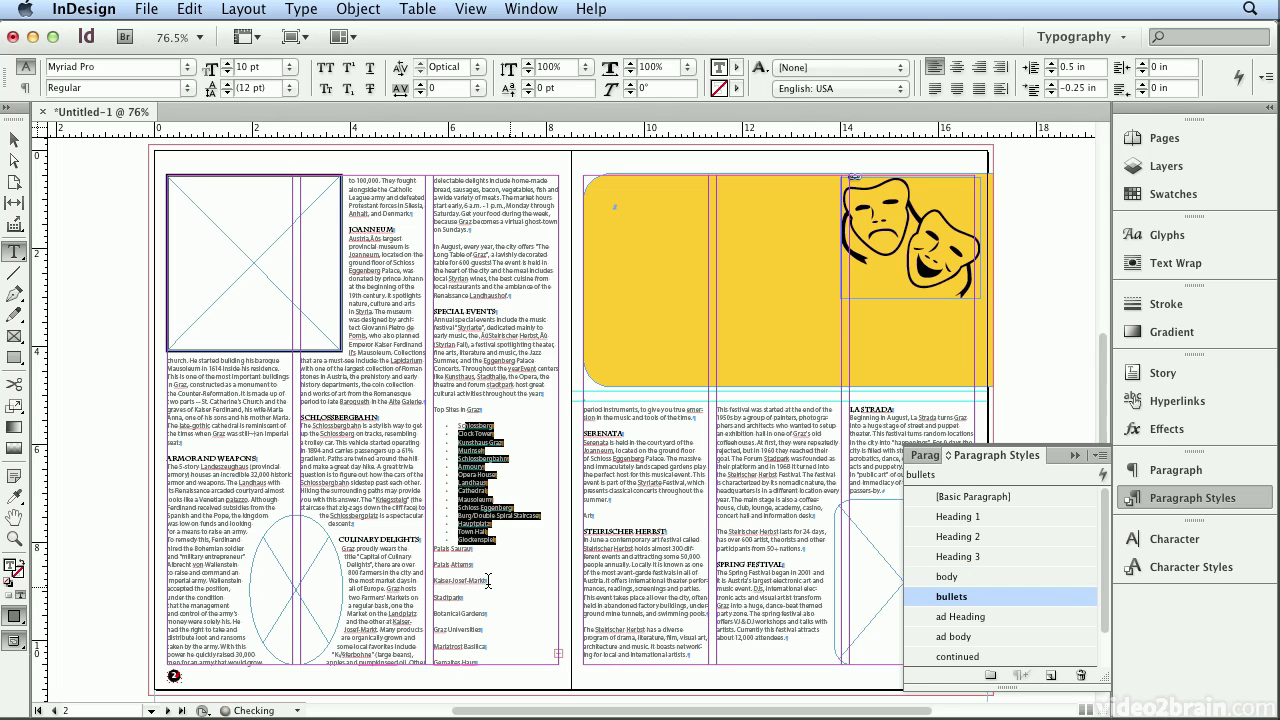
{"action": "left_click", "coordinate": [455, 549]}
{"action": "left_click_drag", "start_coordinate": [455, 549], "coordinate": [480, 660]}
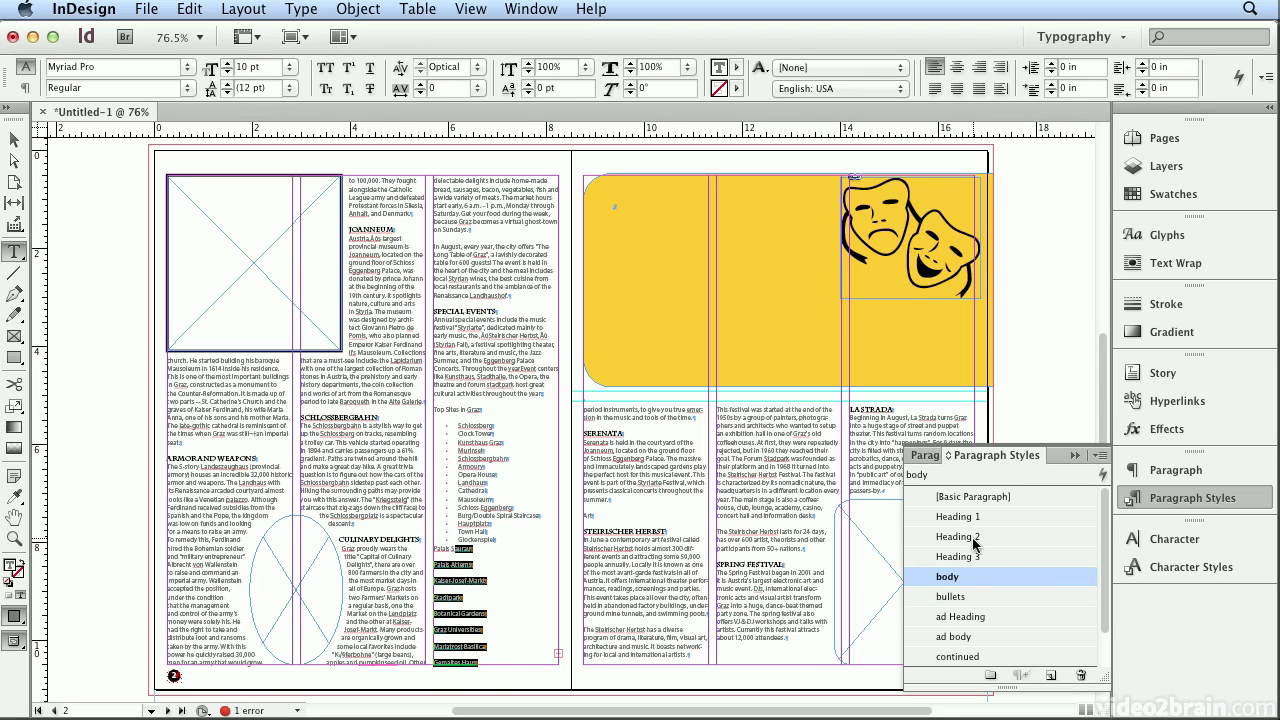
{"action": "left_click", "coordinate": [966, 601]}
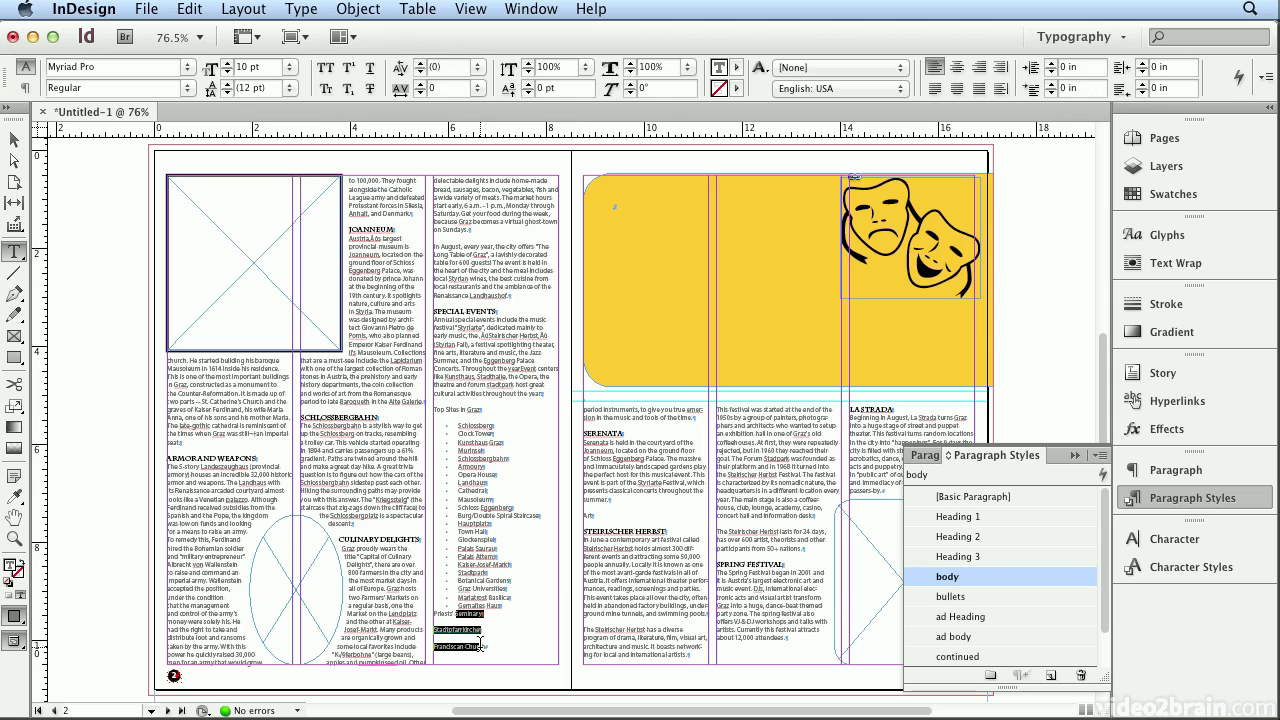
{"action": "left_click", "coordinate": [975, 597]}
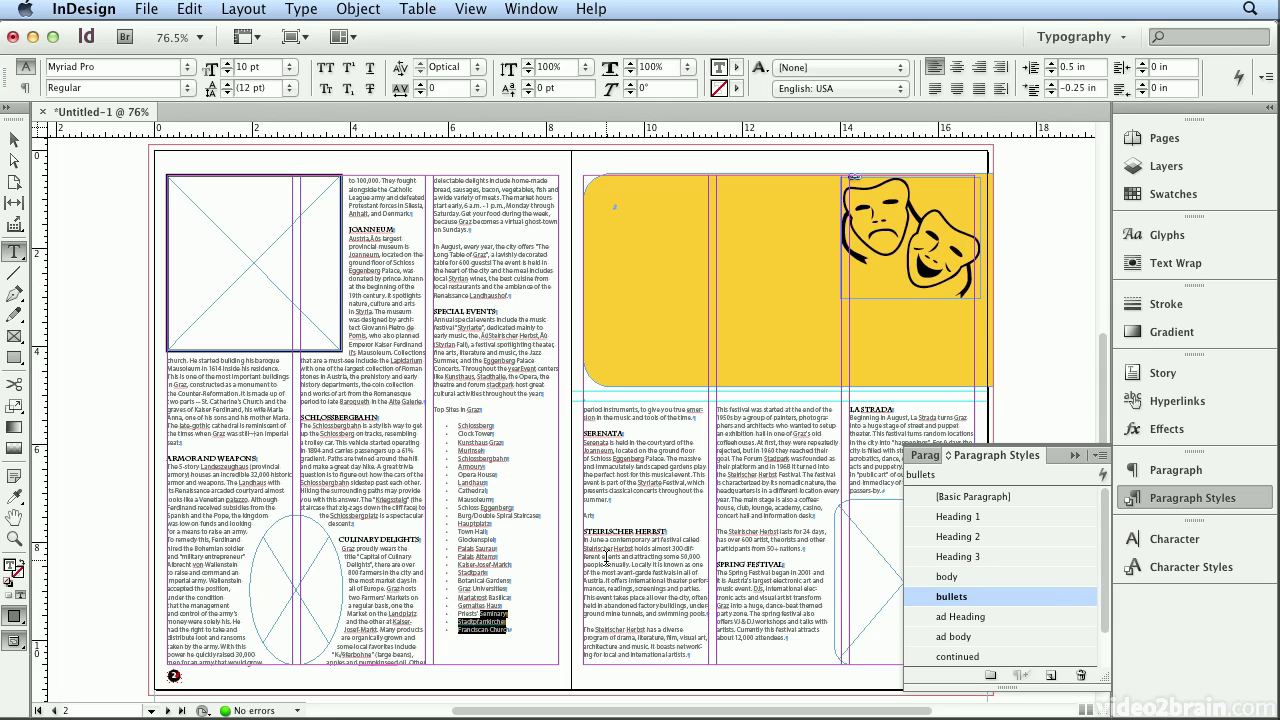
{"action": "left_click", "coordinate": [466, 410]}
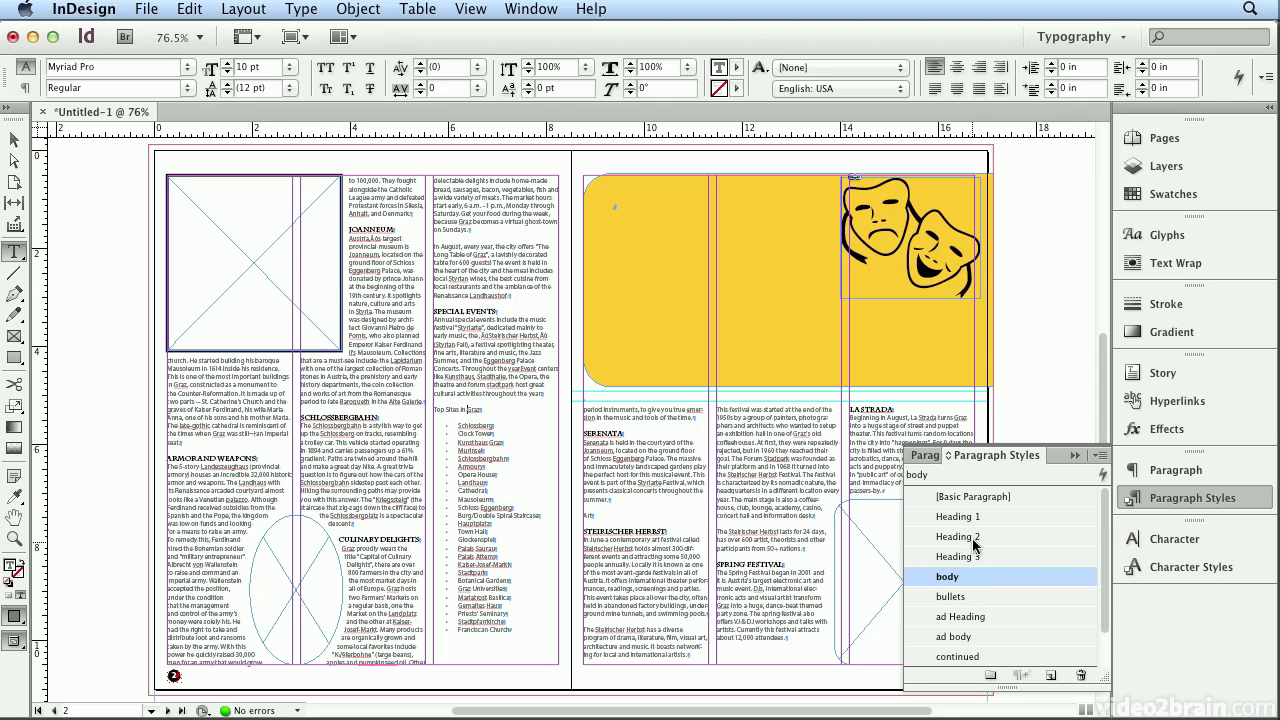
- Make the TOP SITES IN GRAZ and Art lines Heading 1
{"action": "left_click", "coordinate": [966, 517]}
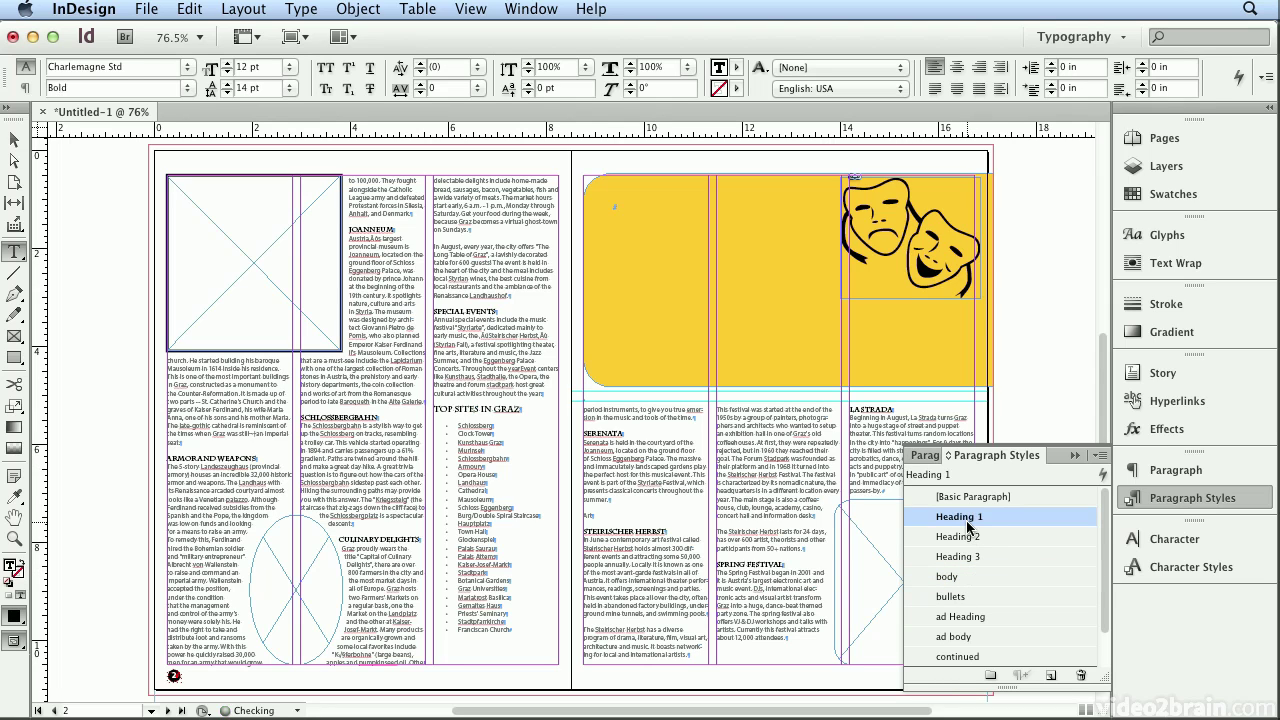
{"action": "left_click", "coordinate": [657, 515]}
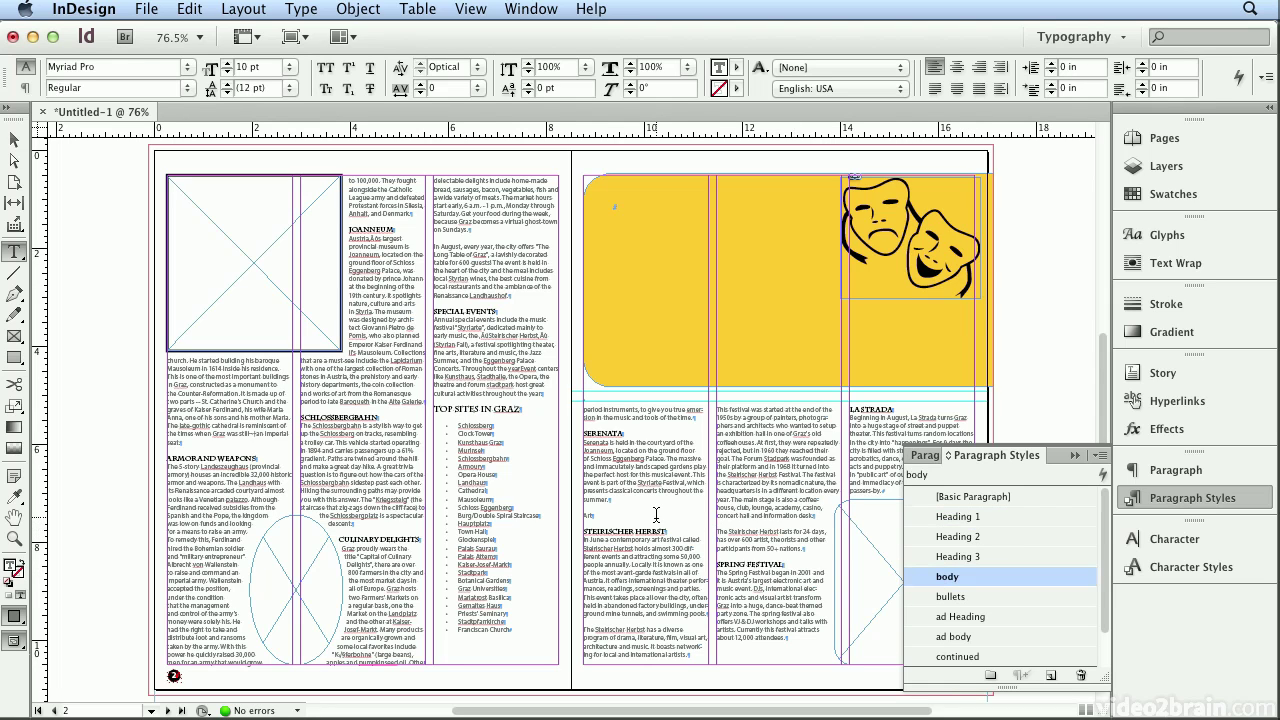
{"action": "left_click", "coordinate": [1001, 518]}
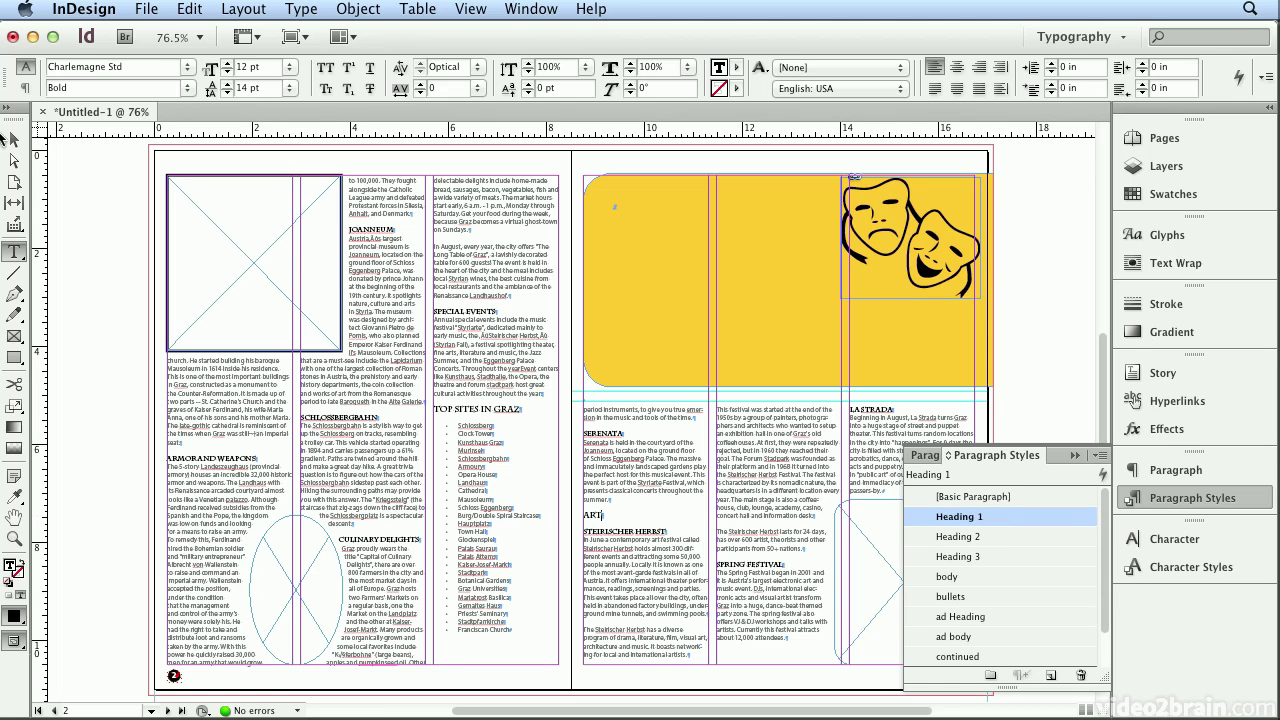
{"action": "left_click", "coordinate": [14, 139]}
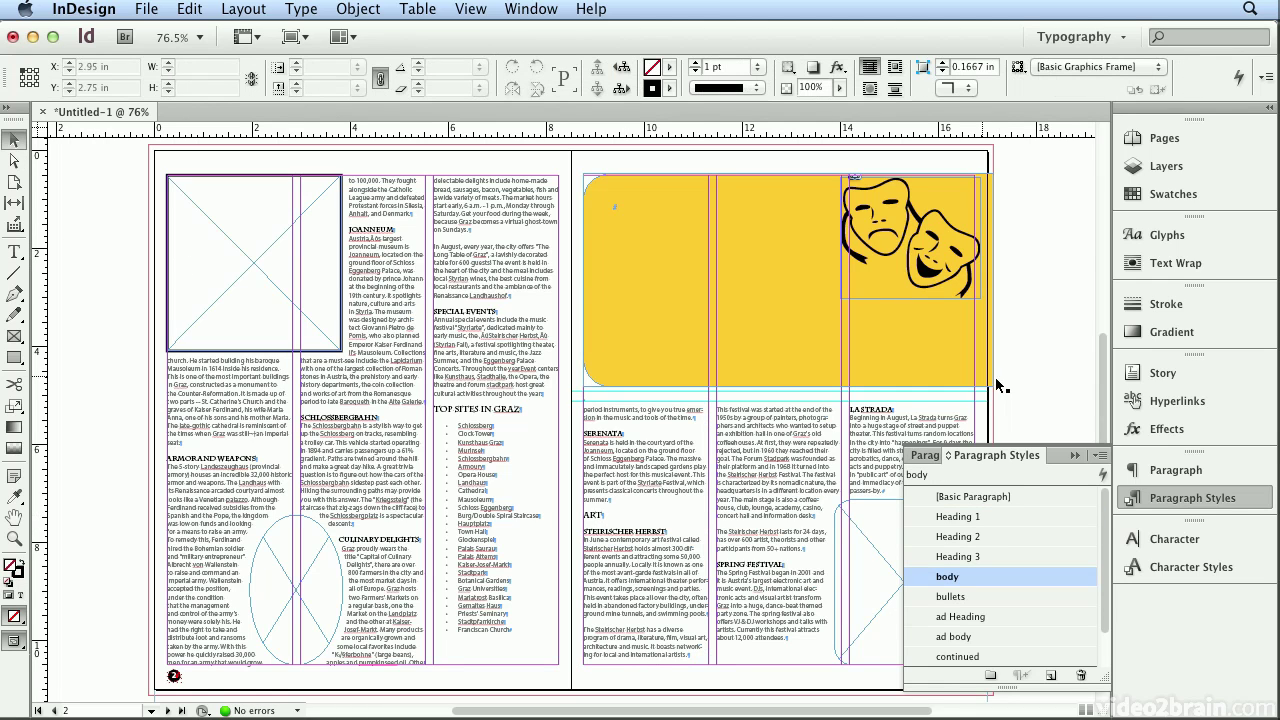
- Load elevator.psd, graz.tif and birdcage.psd from assets > Chapter_02 > images for placing
{"action": "left_click", "coordinate": [1135, 494]}
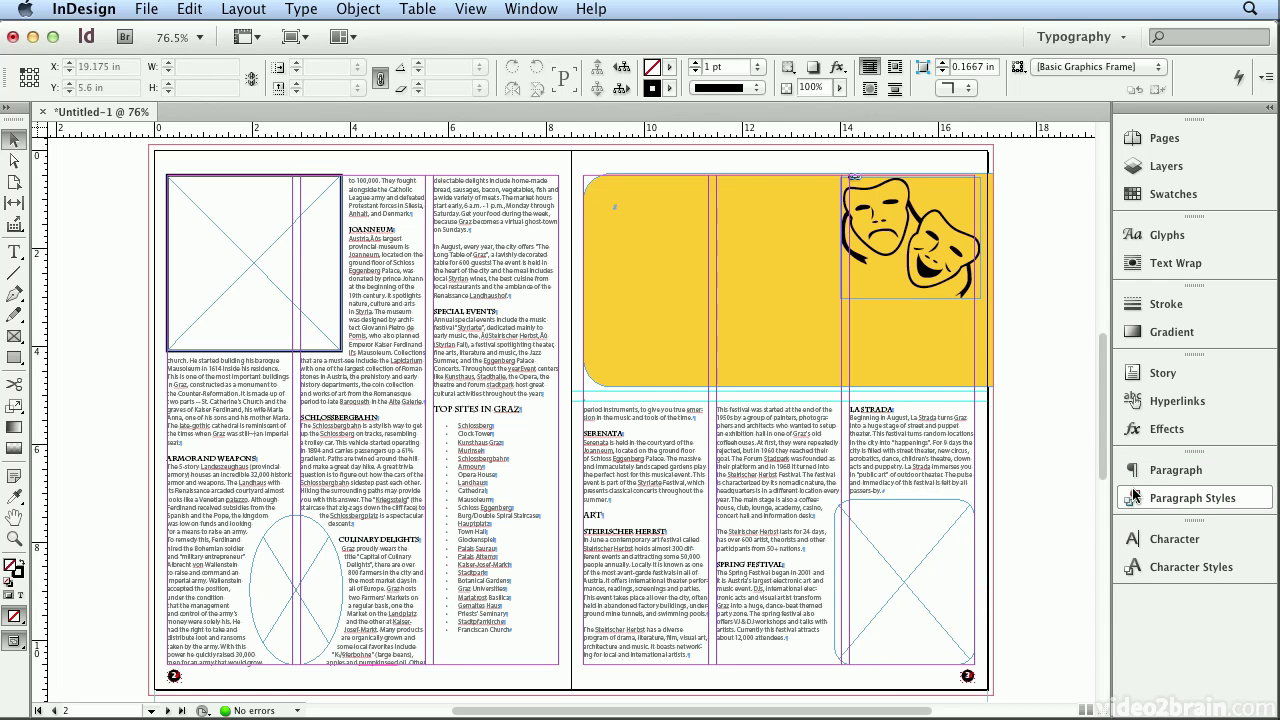
{"action": "key", "text": "super+d"}
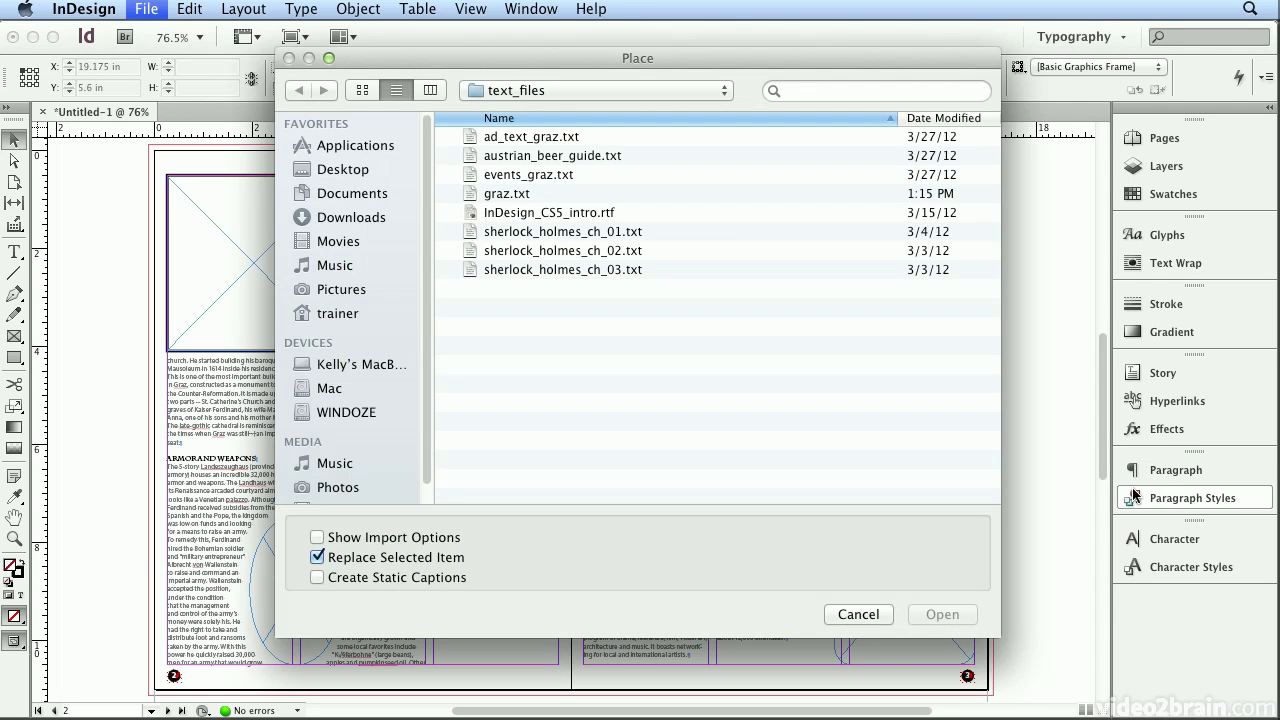
{"action": "left_click", "coordinate": [556, 88]}
{"action": "left_click", "coordinate": [554, 112]}
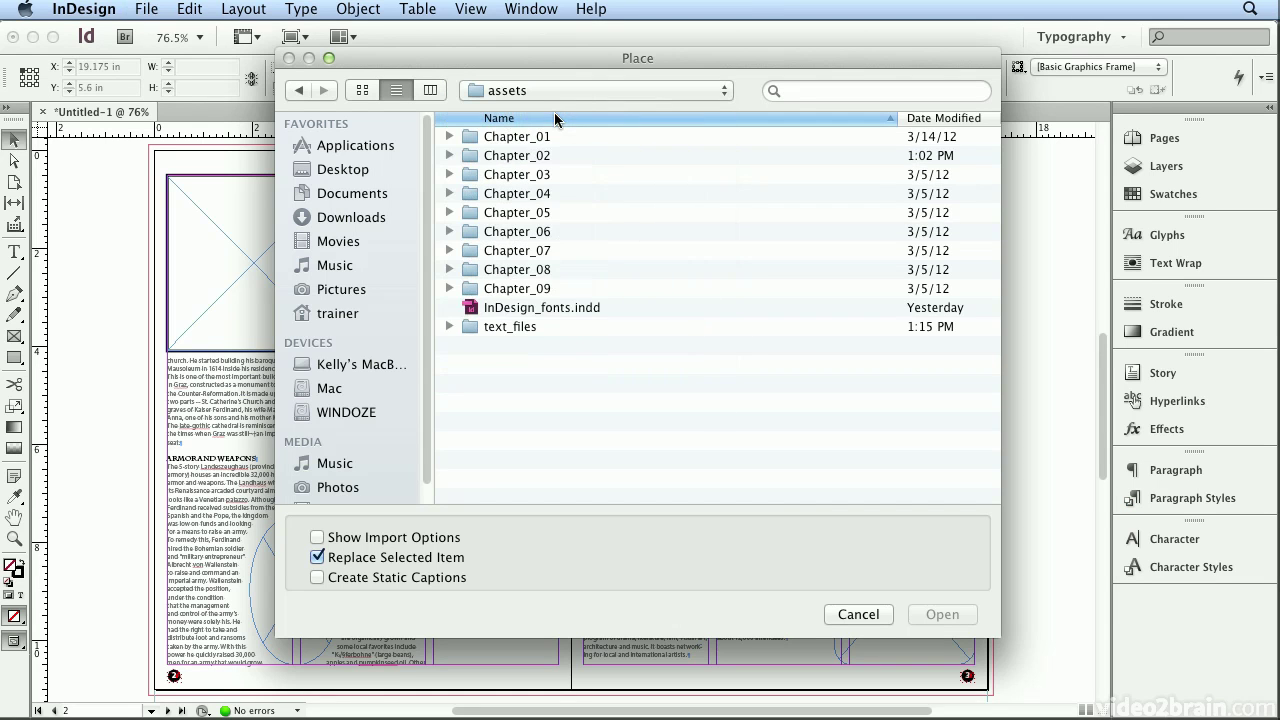
{"action": "double_click", "coordinate": [540, 156]}
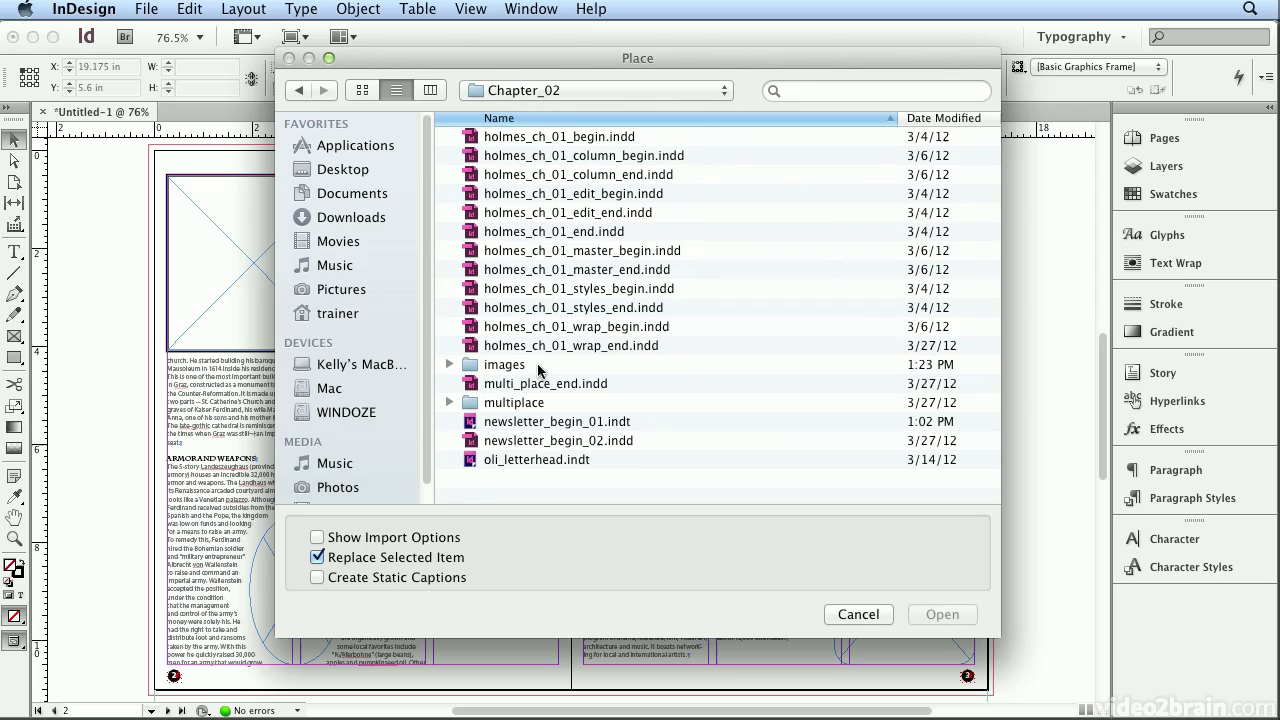
{"action": "double_click", "coordinate": [540, 366]}
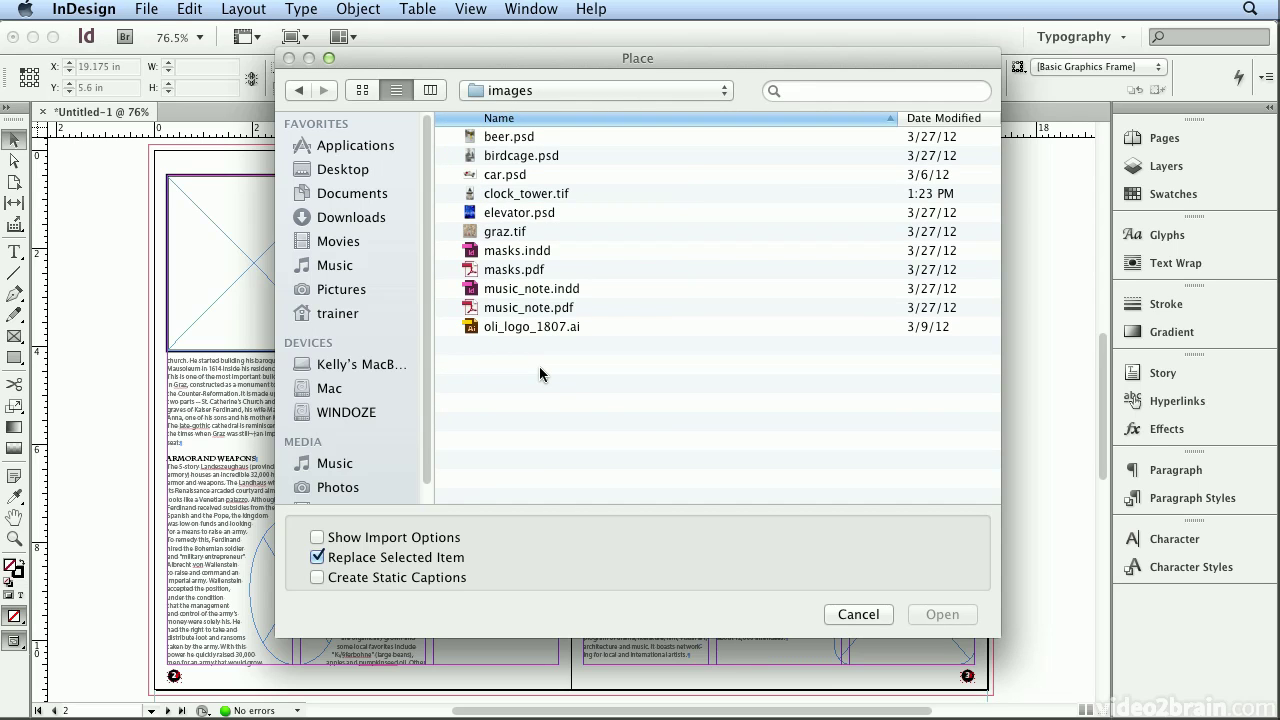
{"action": "left_click", "coordinate": [524, 213]}
{"action": "left_click", "coordinate": [523, 232], "text": "shift"}
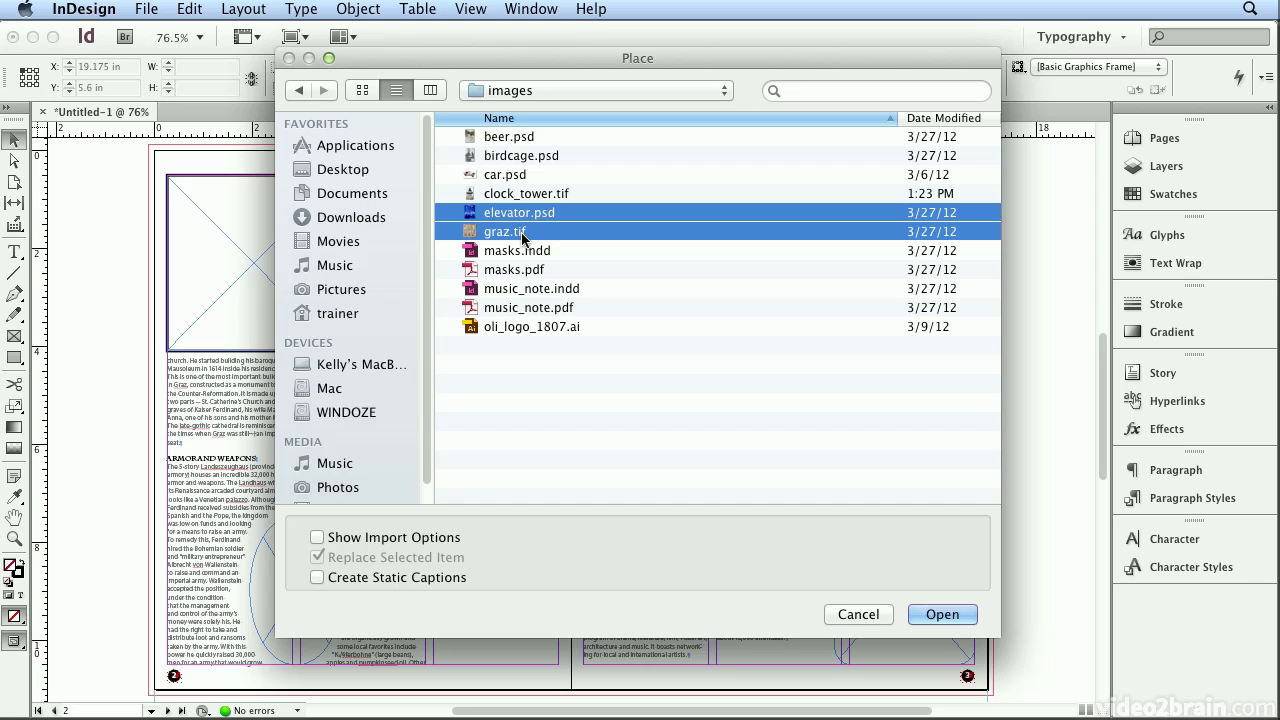
{"action": "left_click", "coordinate": [514, 158], "text": "super"}
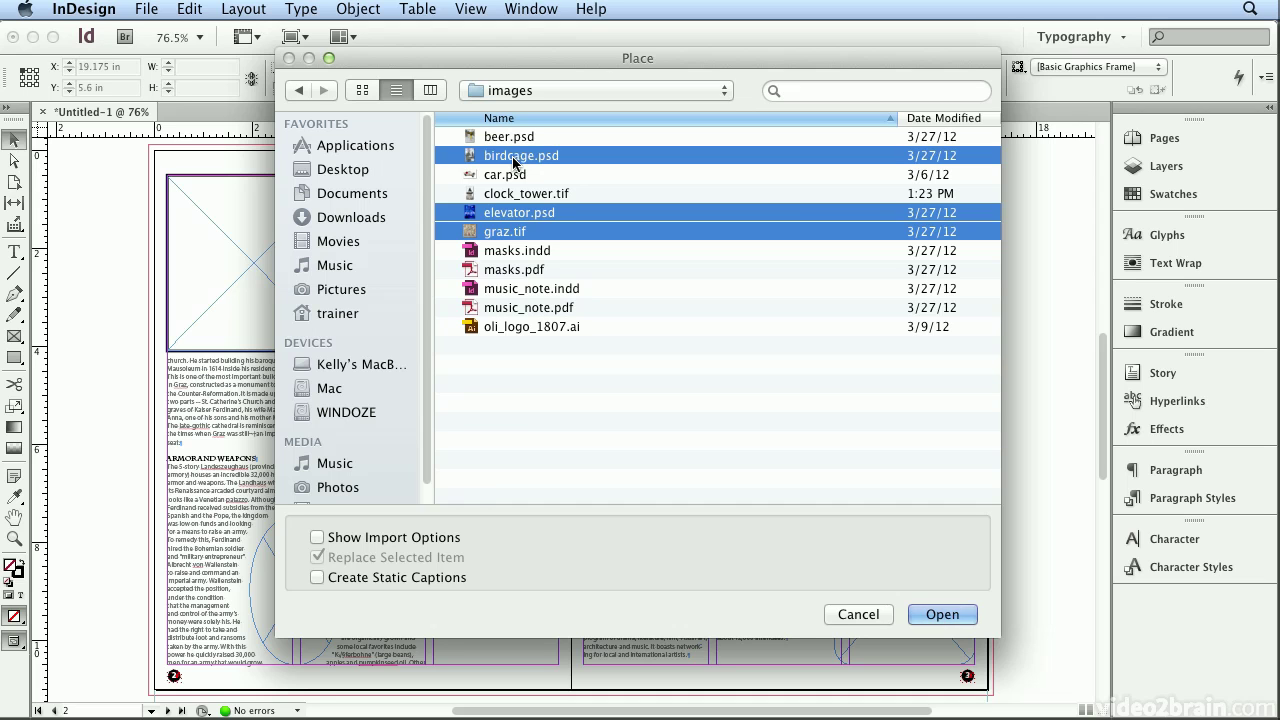
{"action": "left_click", "coordinate": [940, 612]}
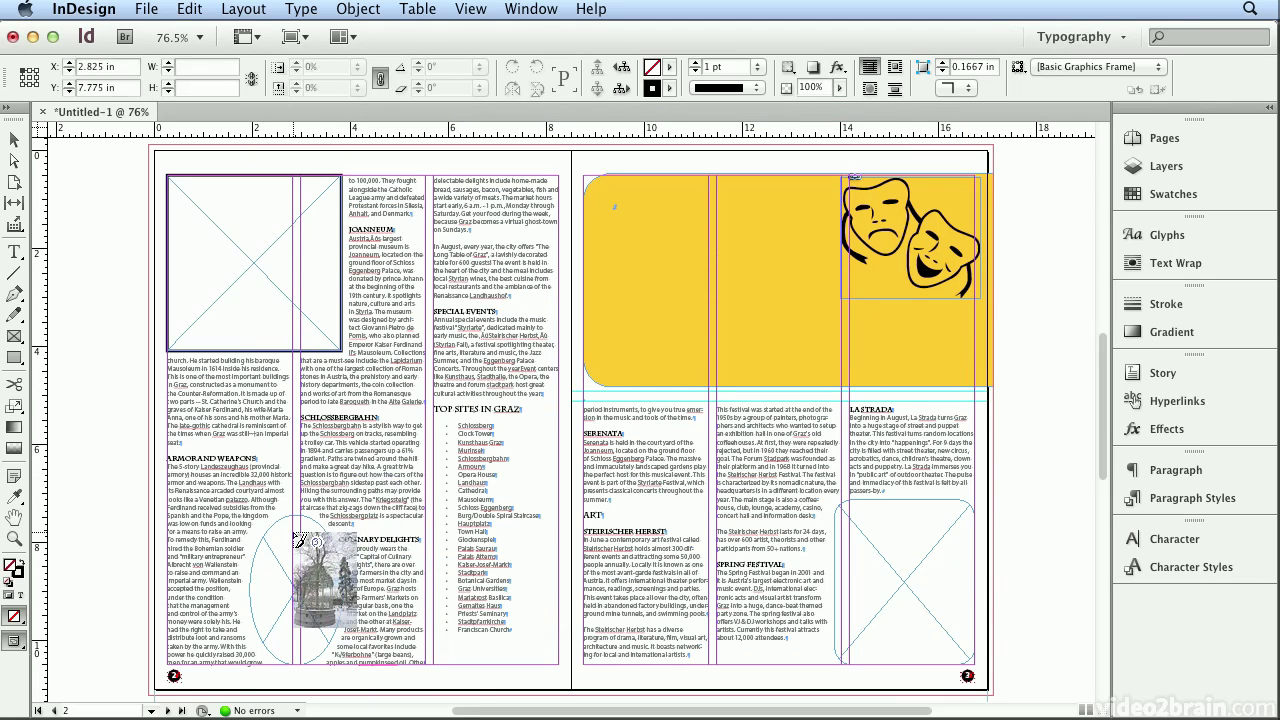
- Undo the tree photo that was placed loose on the page
{"action": "left_click", "coordinate": [294, 531]}
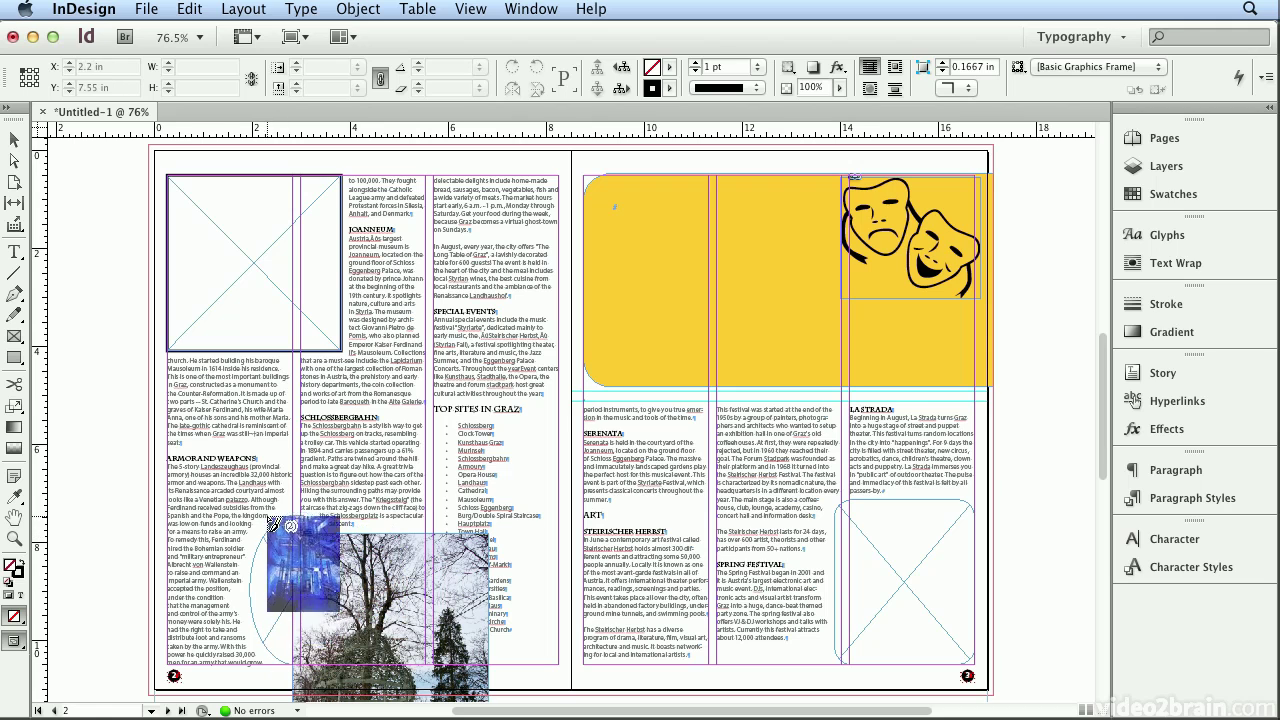
{"action": "left_click", "coordinate": [190, 8]}
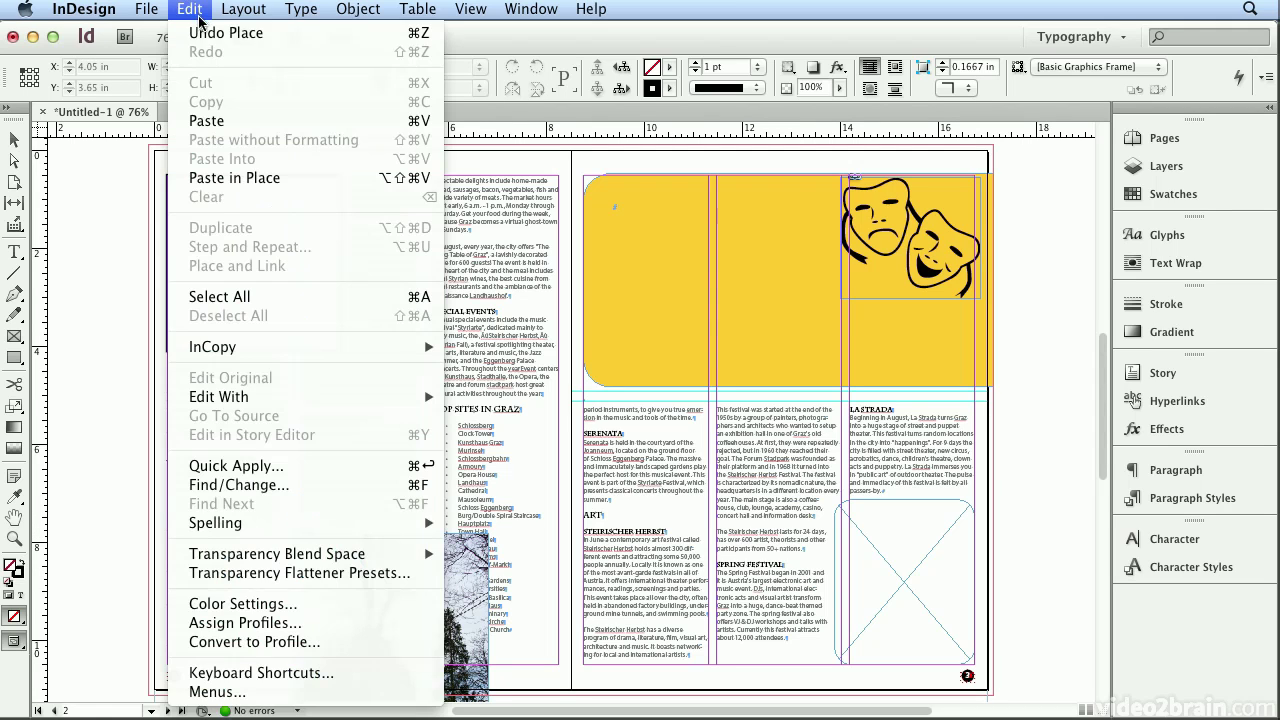
{"action": "left_click", "coordinate": [205, 27]}
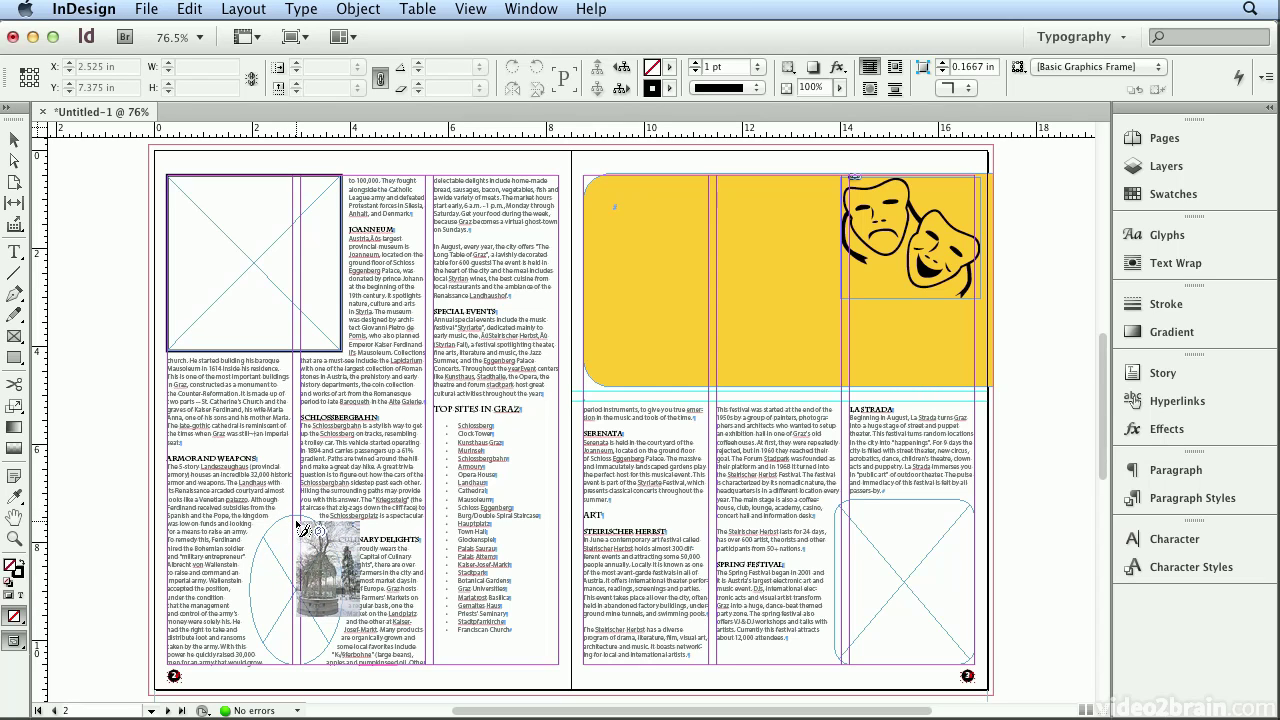
- Place the tree photo in the oval, the blue photo right, and the mosaic top-left
{"action": "left_click", "coordinate": [297, 528]}
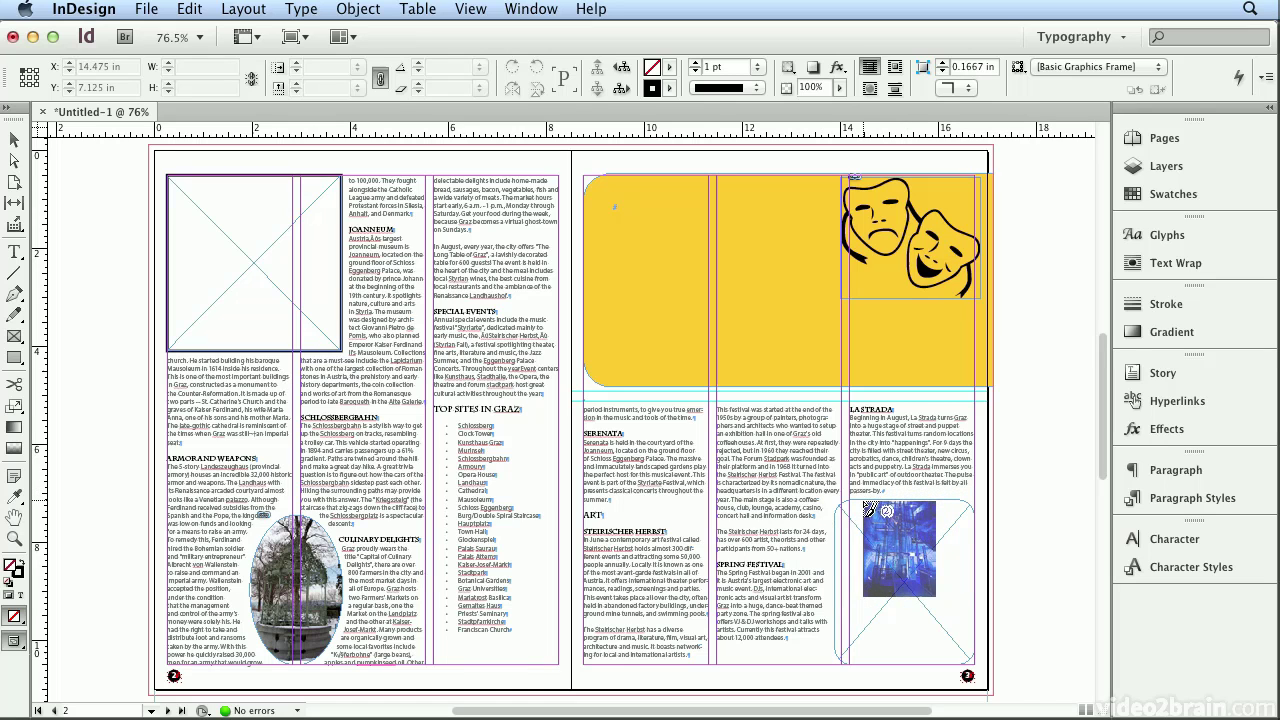
{"action": "left_click", "coordinate": [851, 513]}
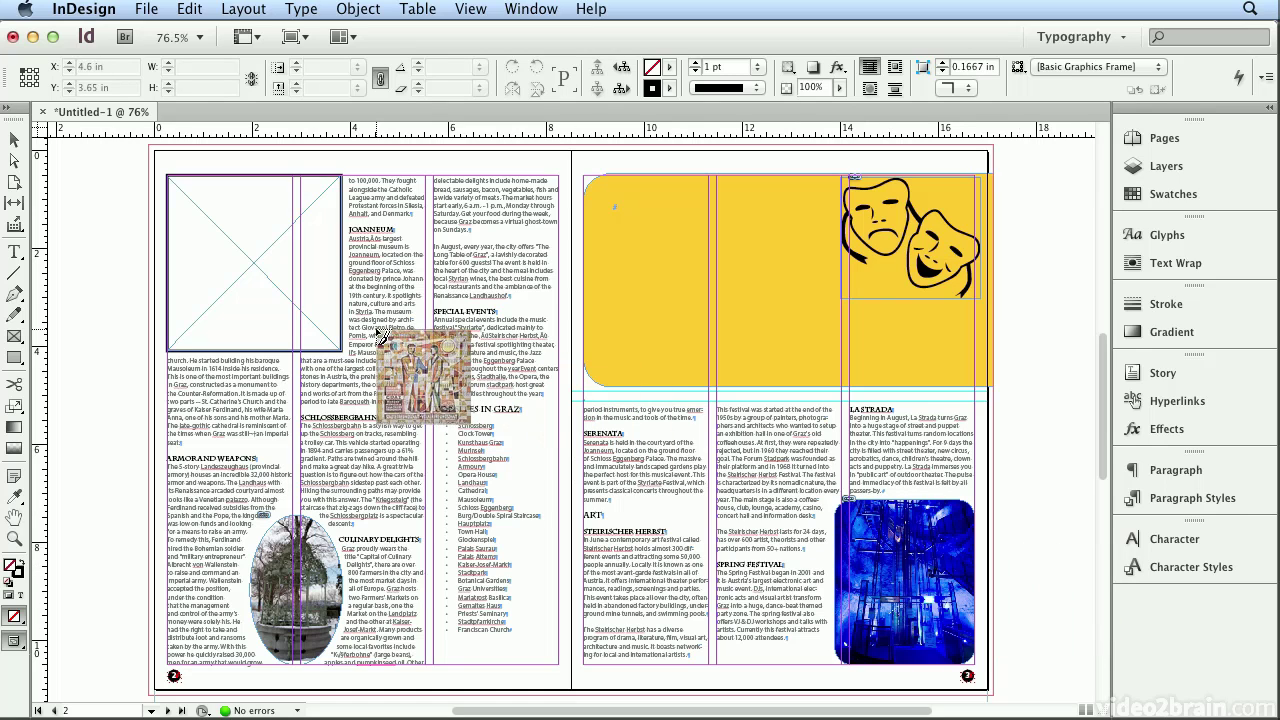
{"action": "left_click", "coordinate": [300, 337]}
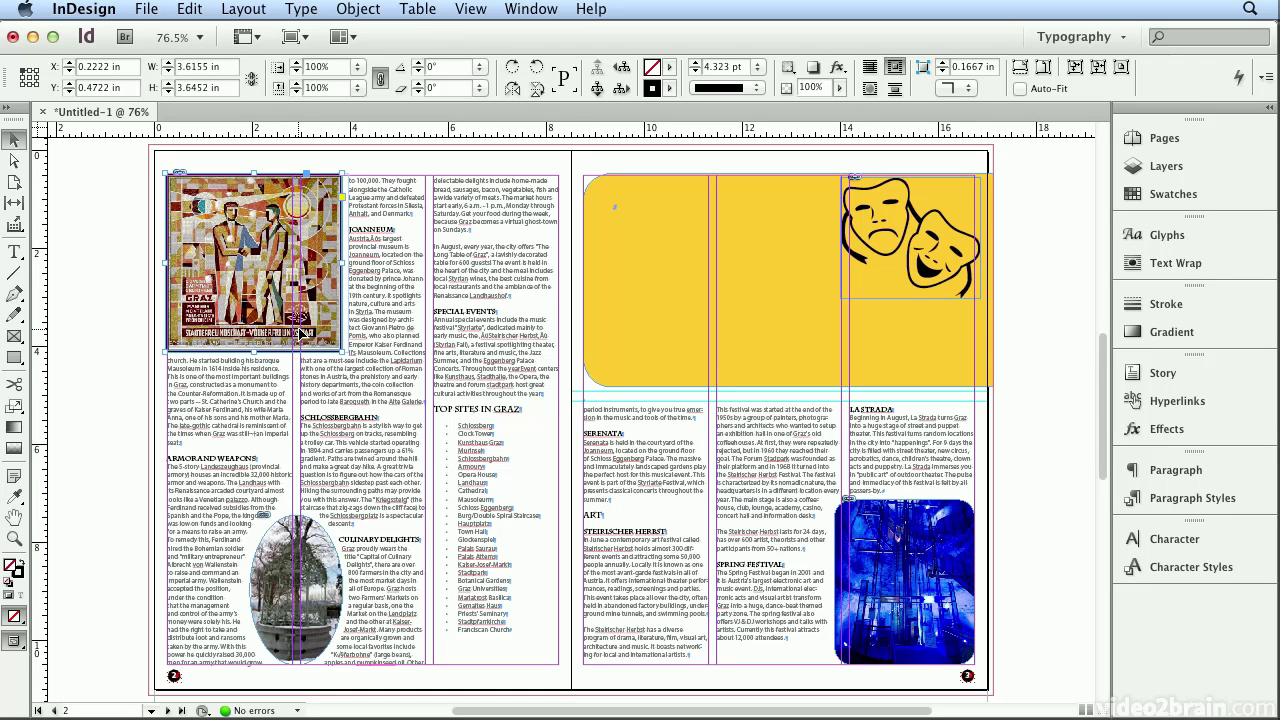
{"action": "left_click", "coordinate": [128, 304]}
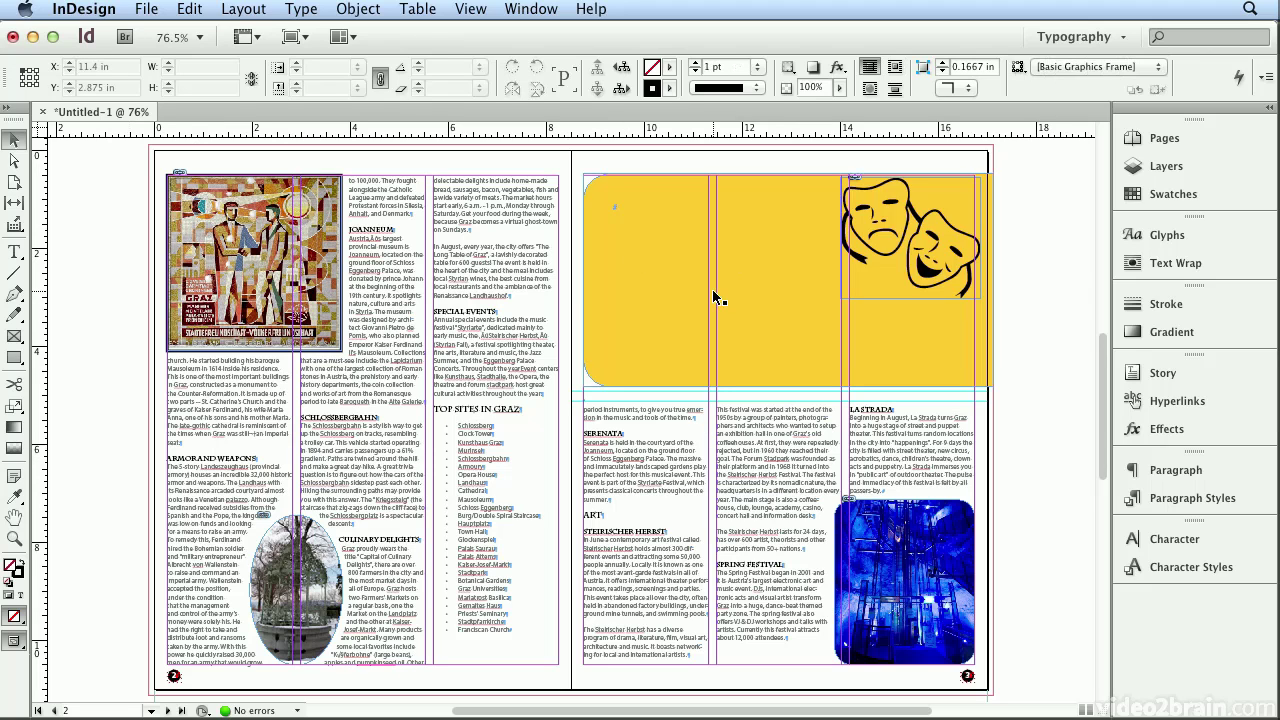
- Go to page 1 from the Pages panel thumbnails and check its text and yellow frames
{"action": "left_click", "coordinate": [1150, 138]}
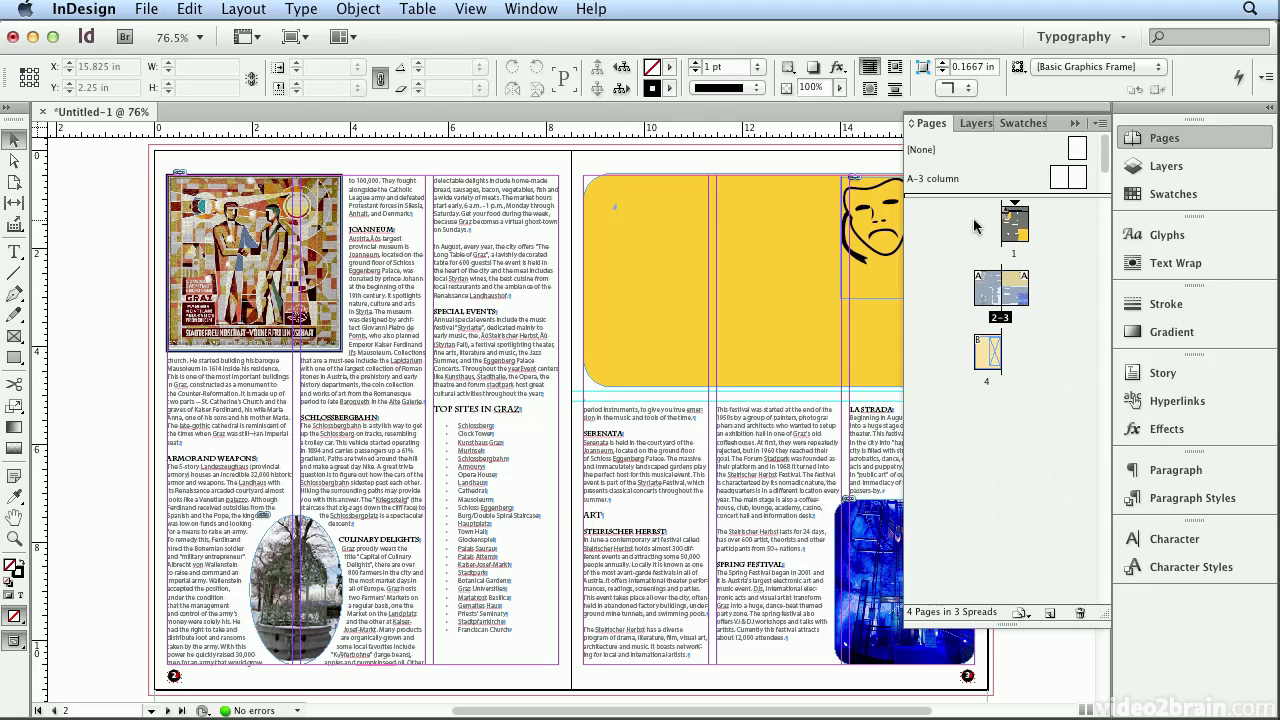
{"action": "double_click", "coordinate": [1012, 234]}
{"action": "left_click", "coordinate": [623, 514]}
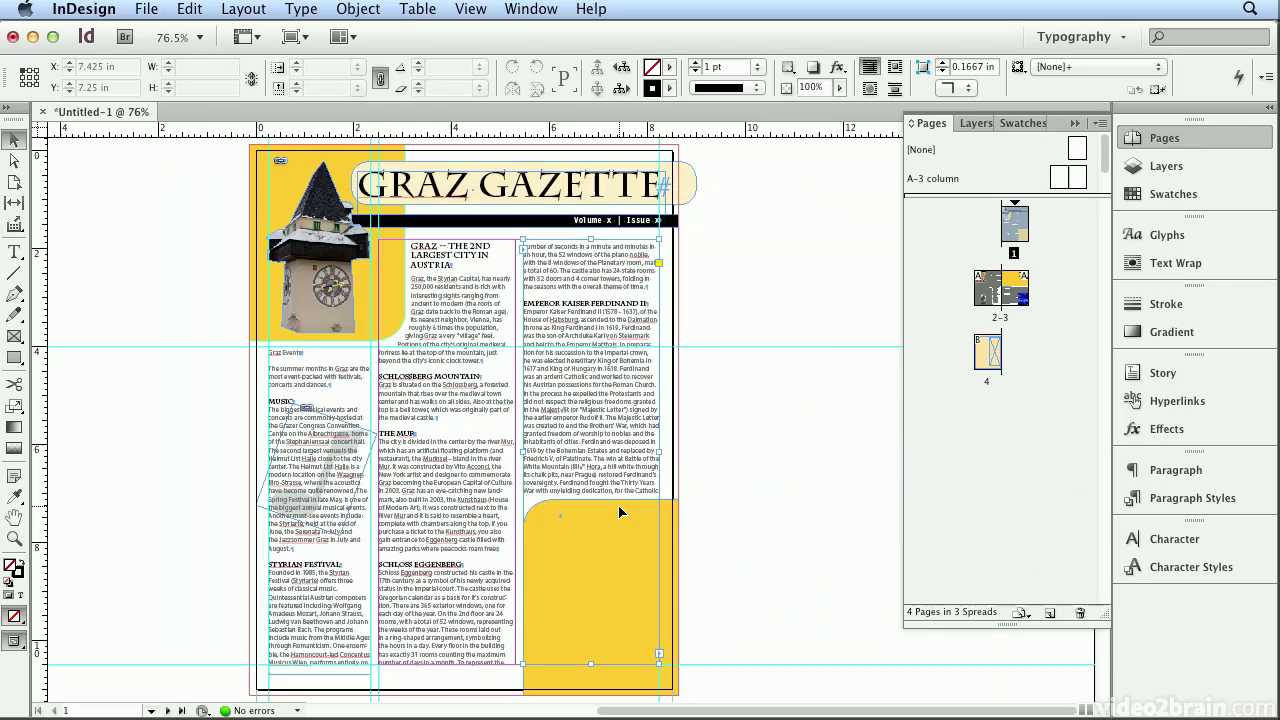
{"action": "left_click", "coordinate": [669, 539]}
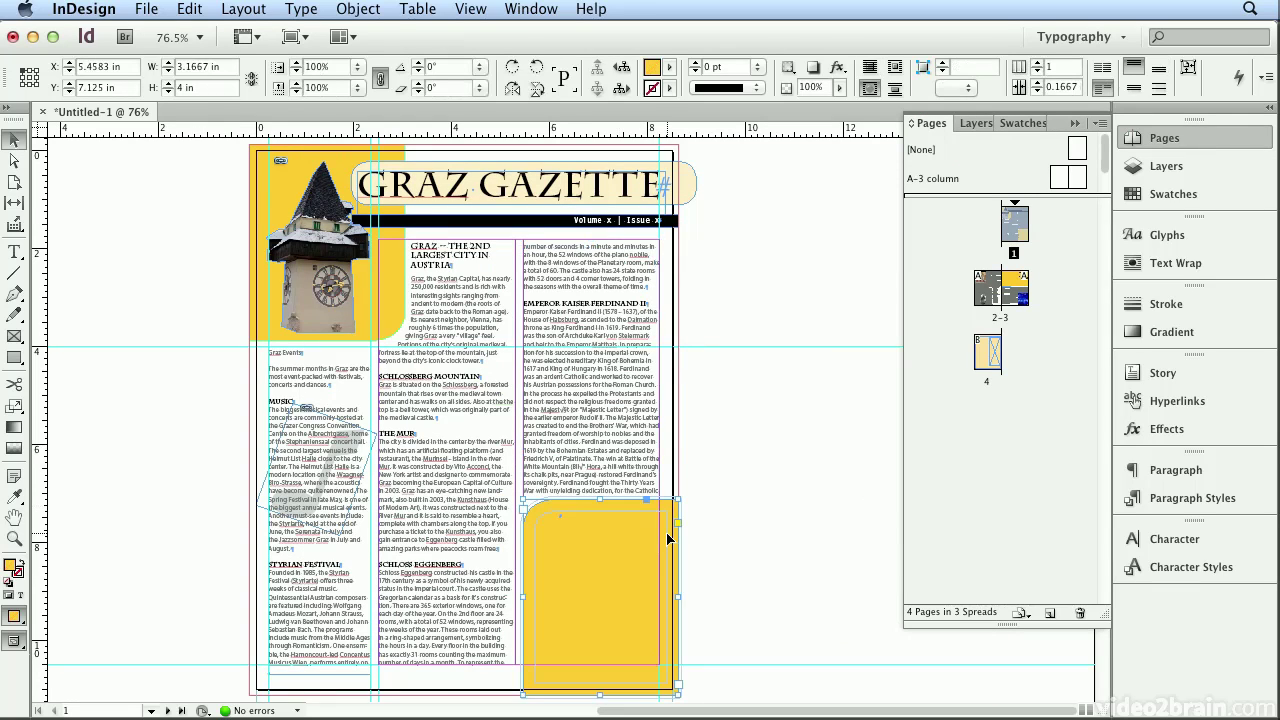
{"action": "left_click", "coordinate": [763, 536]}
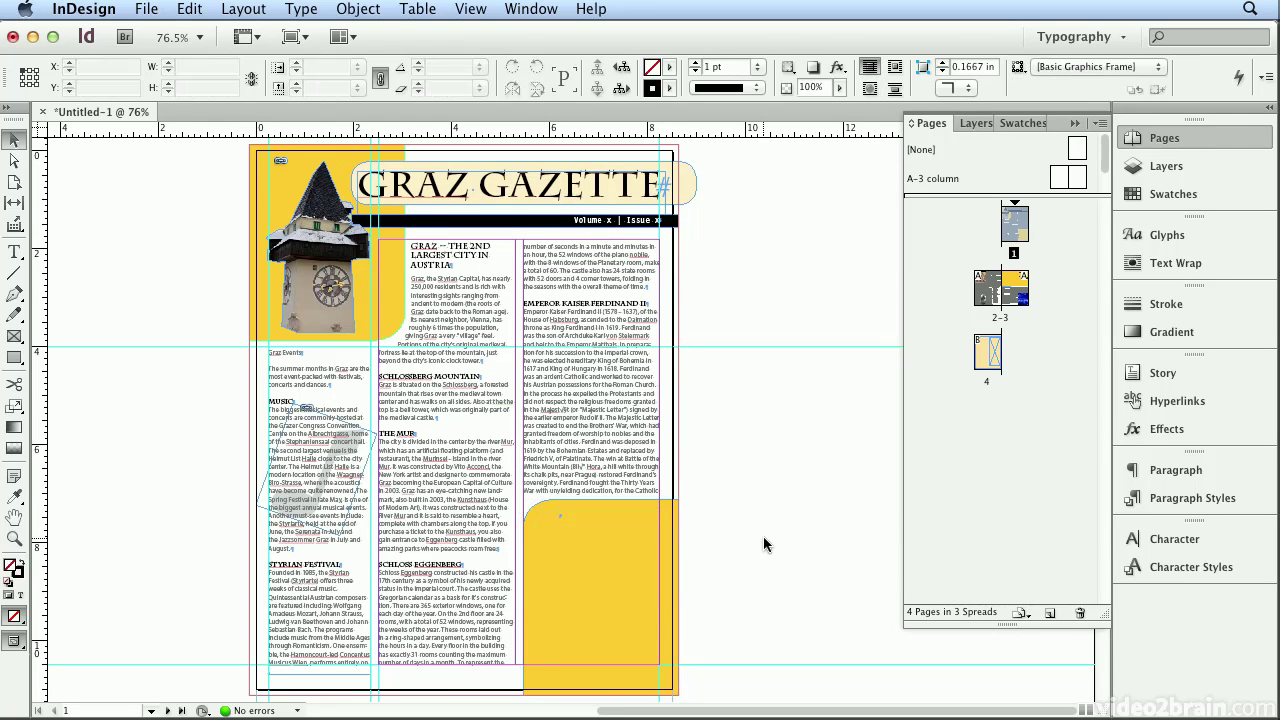